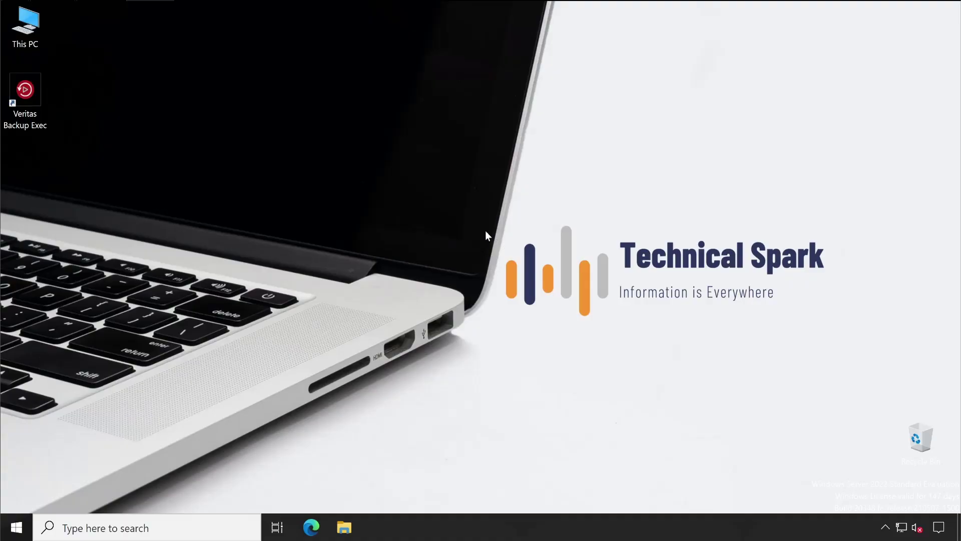
# - Launch Backup Exec and connect to the BACKUPEXEC server with the administrator password
pyautogui.doubleClick(40, 79)
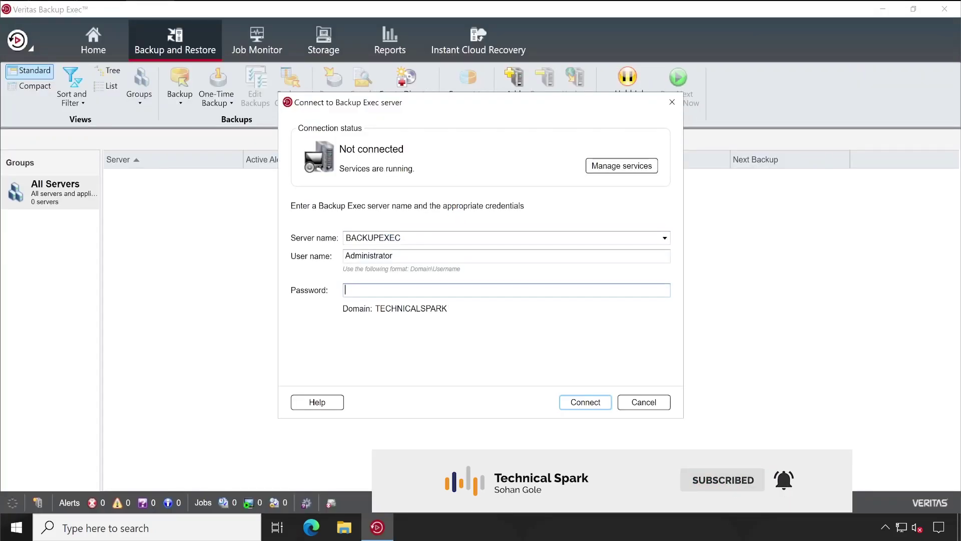
pyautogui.write('*********')
pyautogui.press('Return')
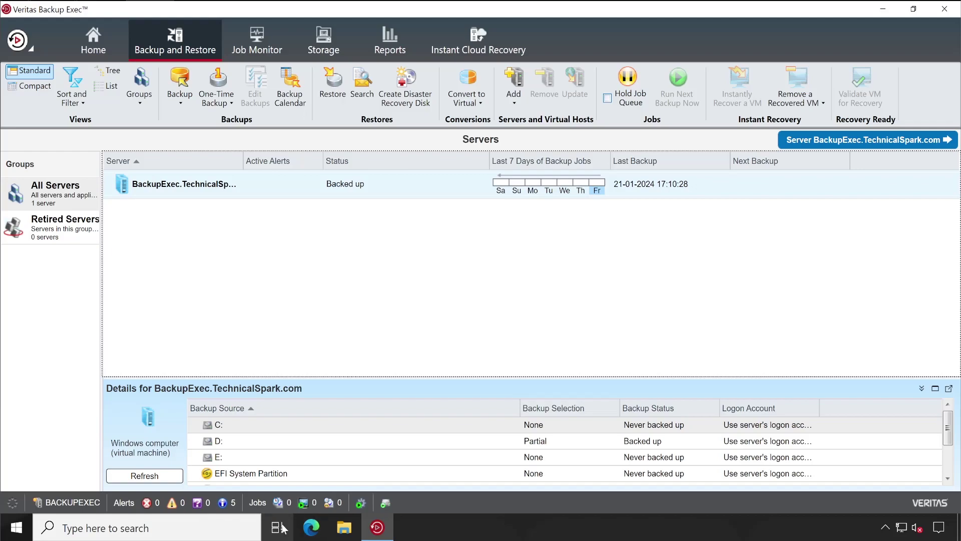
pyautogui.click(223, 504)
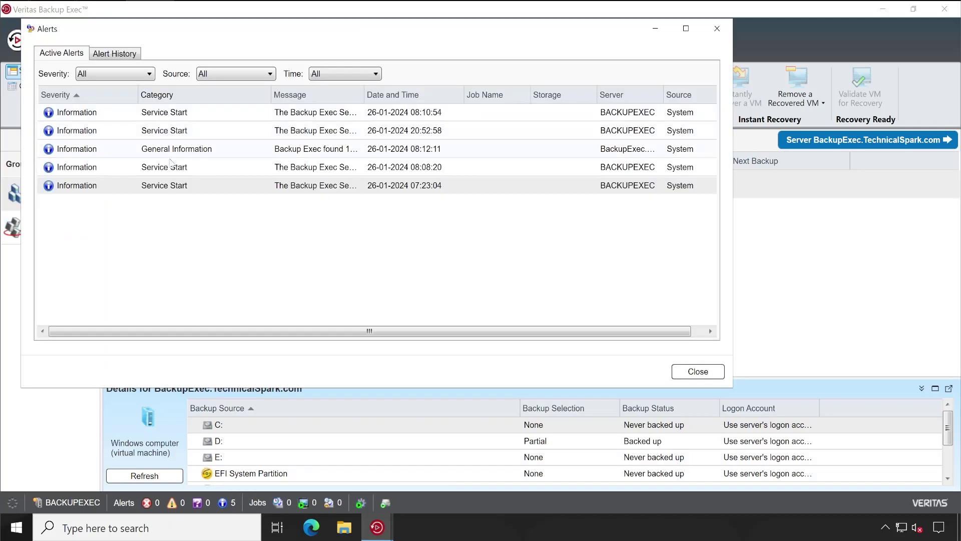
pyautogui.click(717, 29)
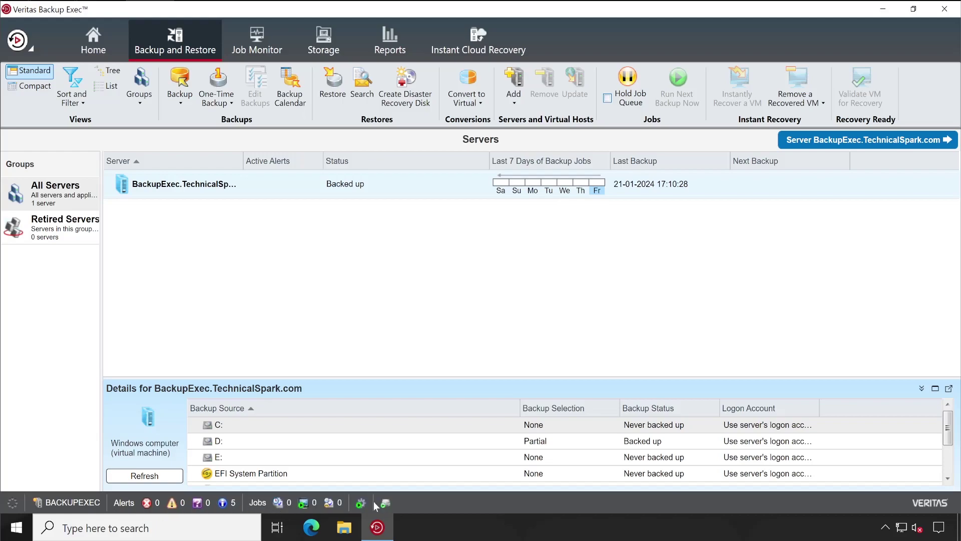
pyautogui.click(95, 50)
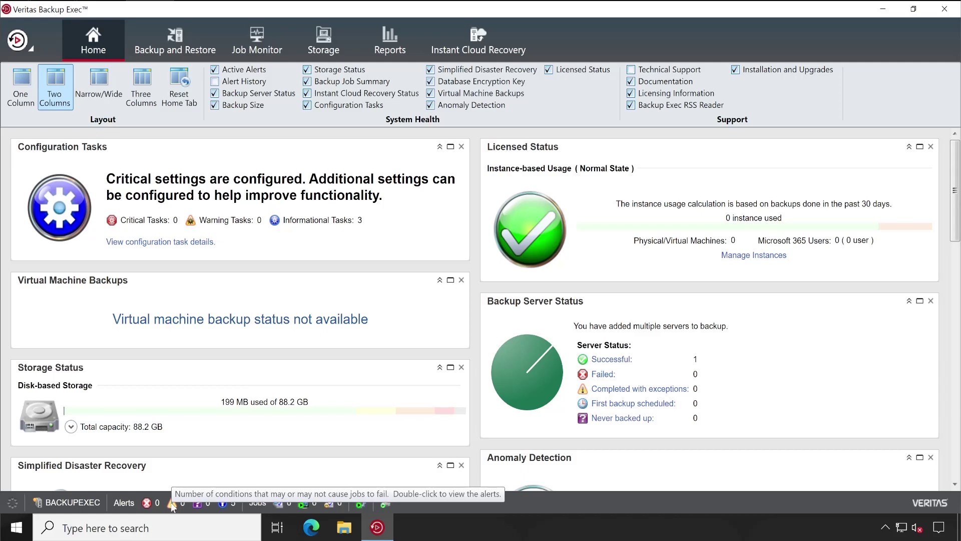
pyautogui.click(175, 43)
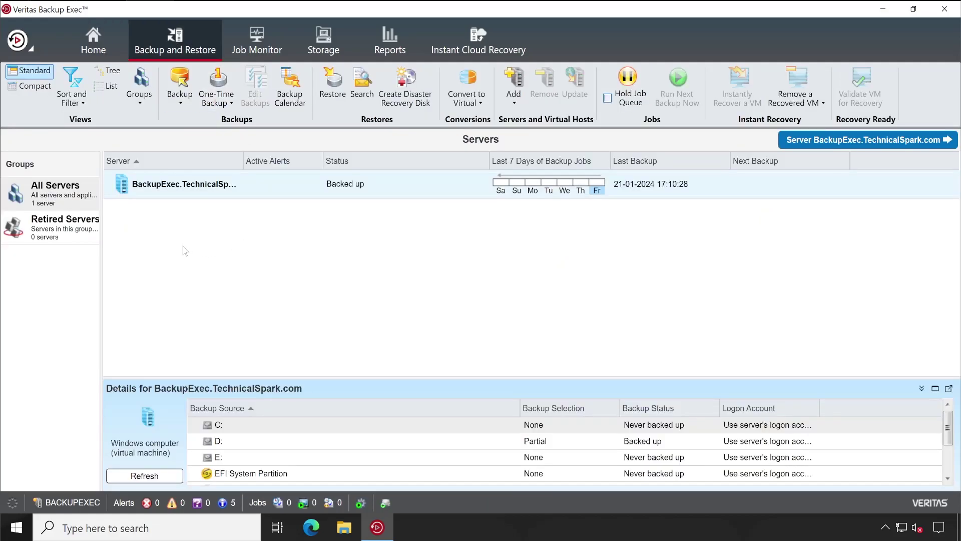
# - Start Installation and Licensing > Install Agents and Backup Exec Servers on Other Servers
pyautogui.click(30, 49)
pyautogui.moveTo(63, 159)
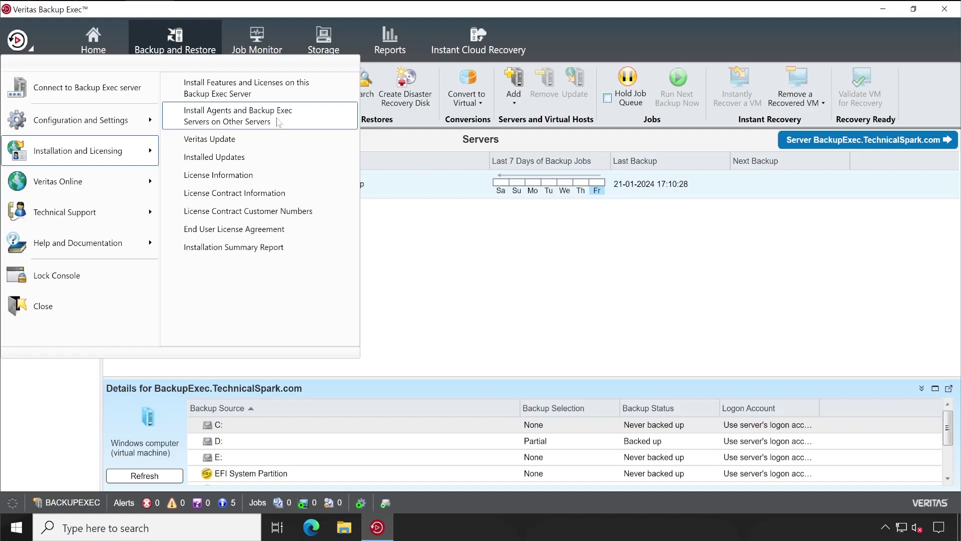
pyautogui.click(279, 122)
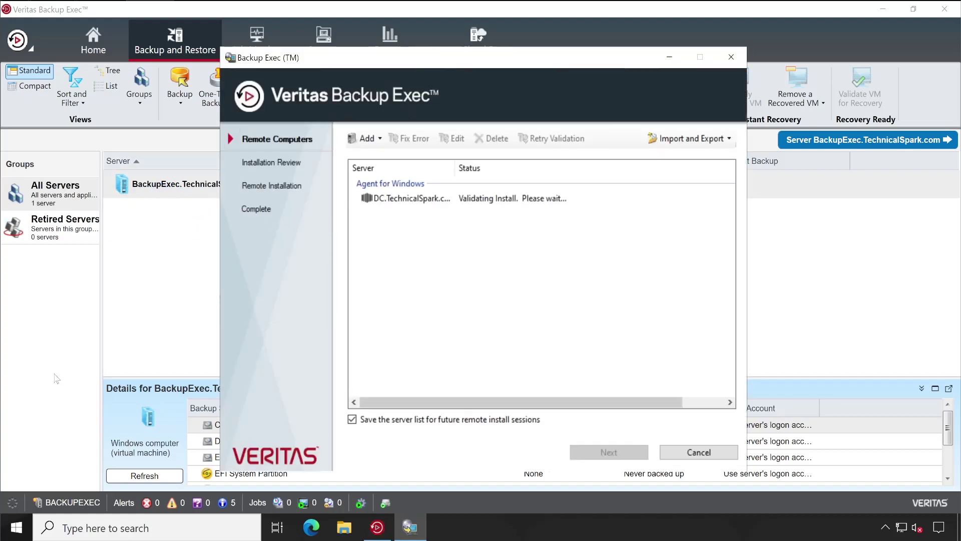
# - Run hostname in Command Prompt to confirm the server is BackupExec, then close it
pyautogui.rightClick(20, 528)
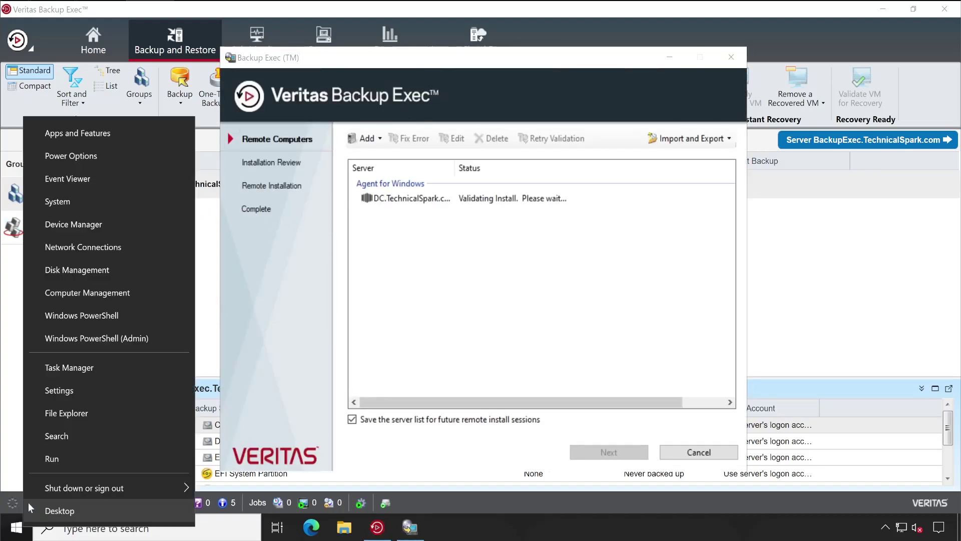
pyautogui.click(50, 460)
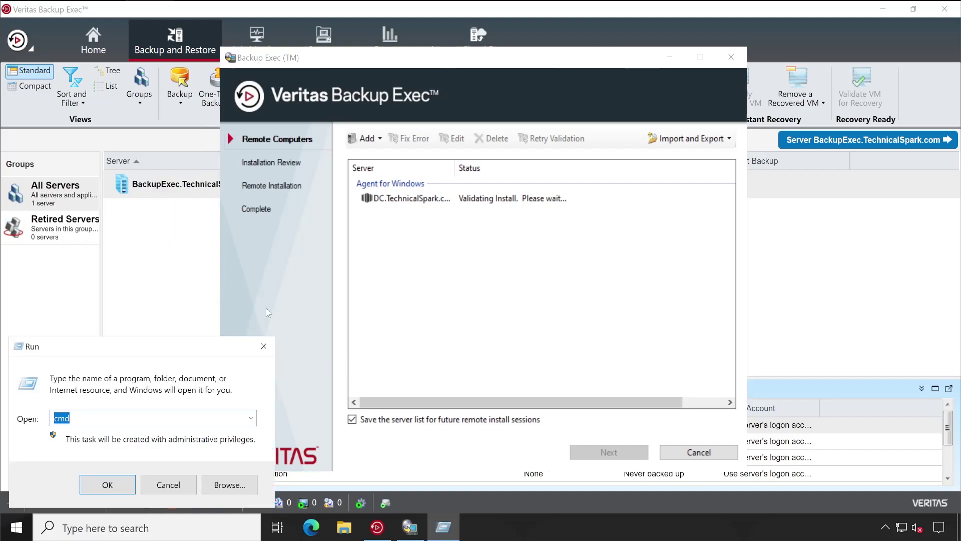
pyautogui.press('Return')
pyautogui.write('h')
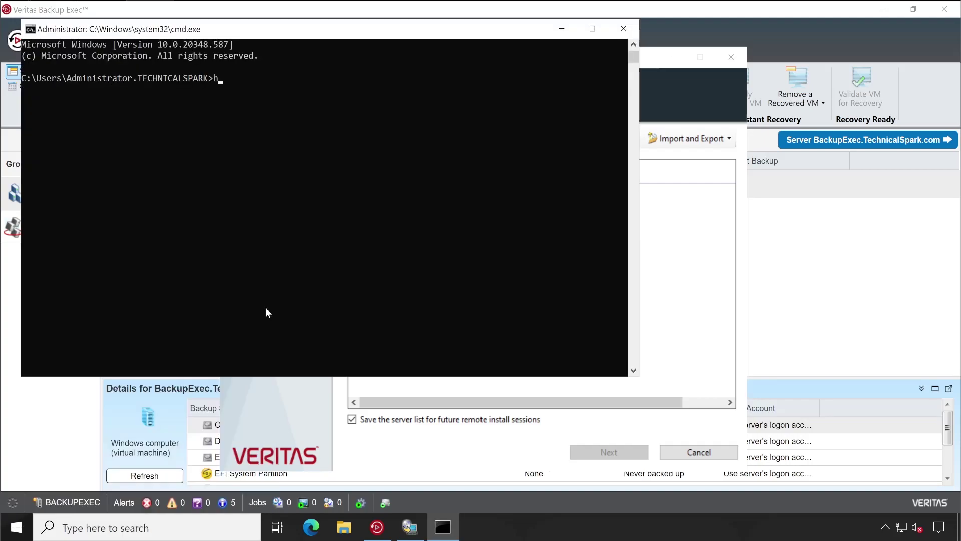
pyautogui.write('ostname')
pyautogui.press('Return')
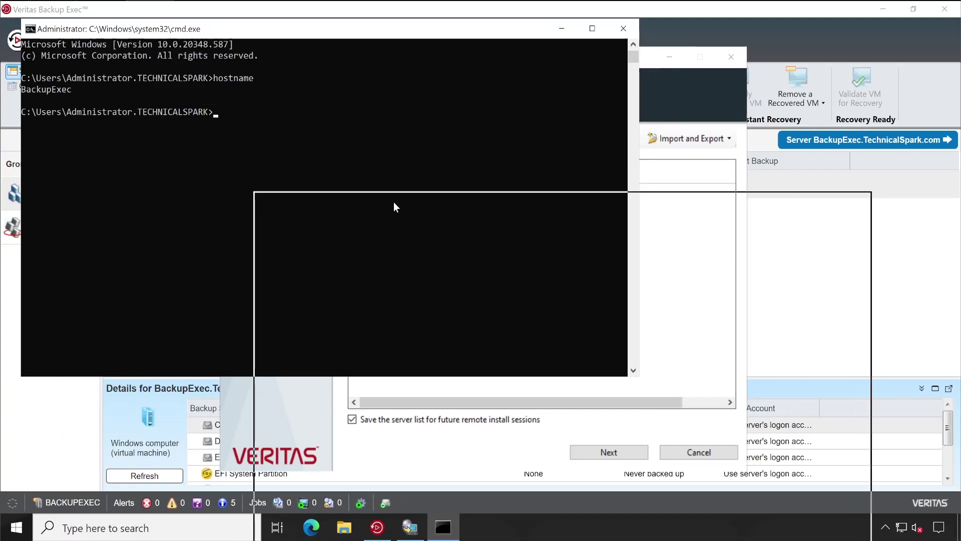
pyautogui.moveTo(395, 207); pyautogui.dragTo(395, 207)
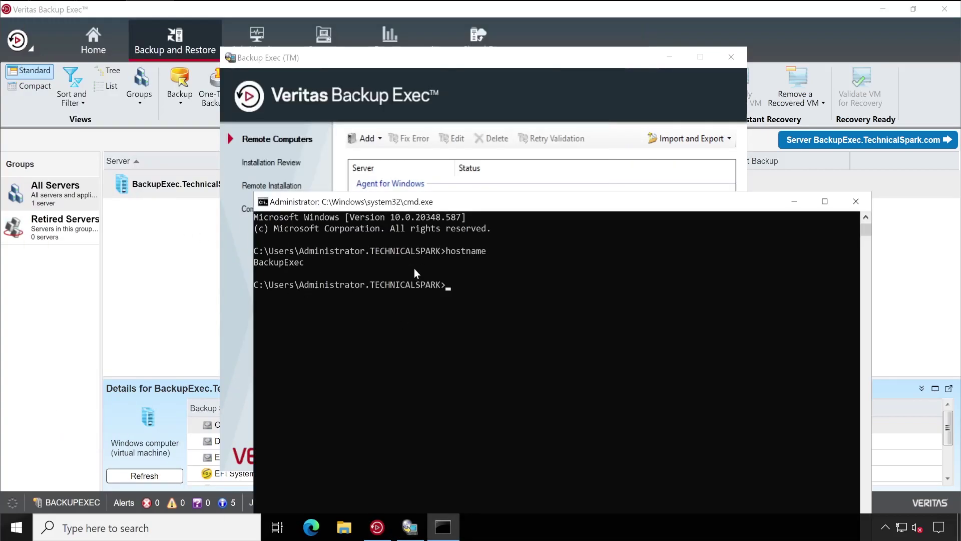
pyautogui.click(855, 202)
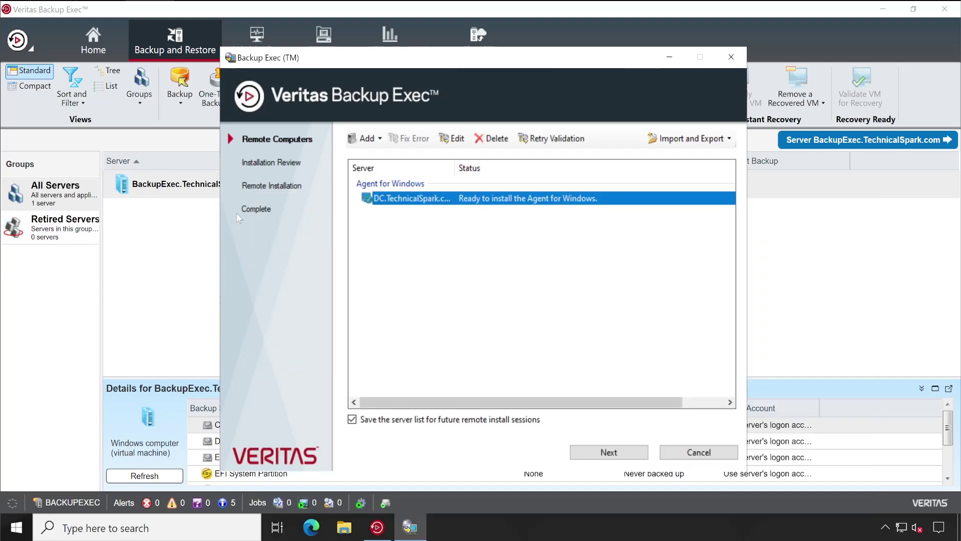
# - Remove the old DC entry and add a single computer for an Agent for Windows install
pyautogui.moveTo(288, 63); pyautogui.dragTo(399, 47)
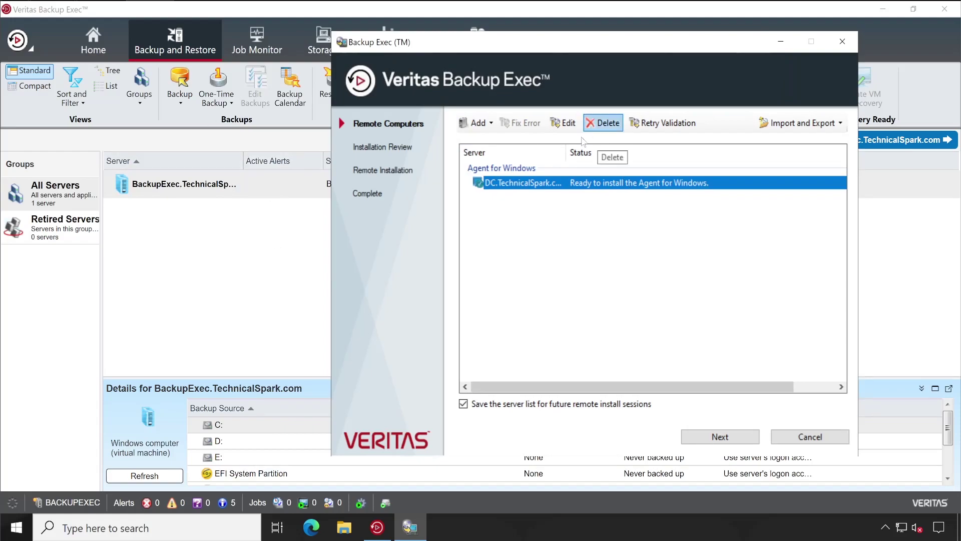
pyautogui.click(604, 123)
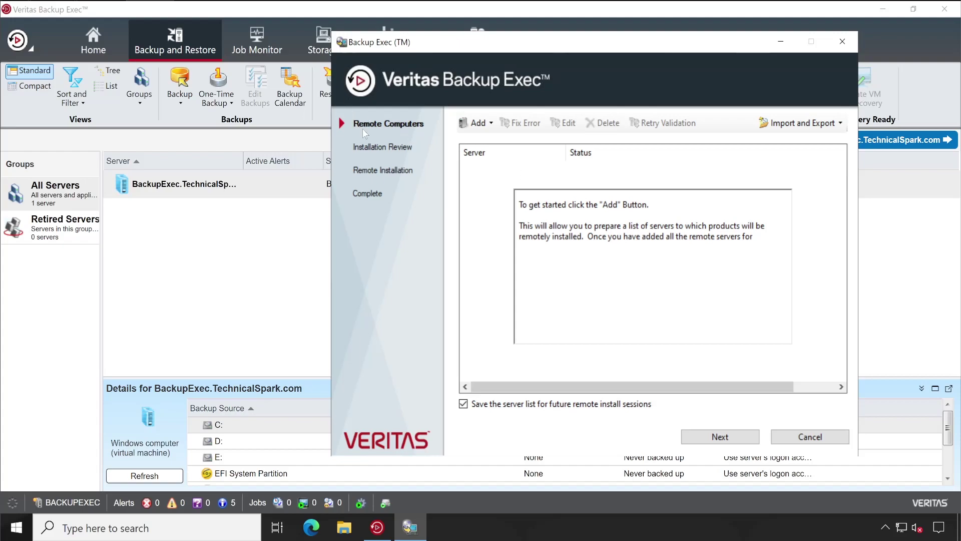
pyautogui.click(481, 123)
pyautogui.click(500, 144)
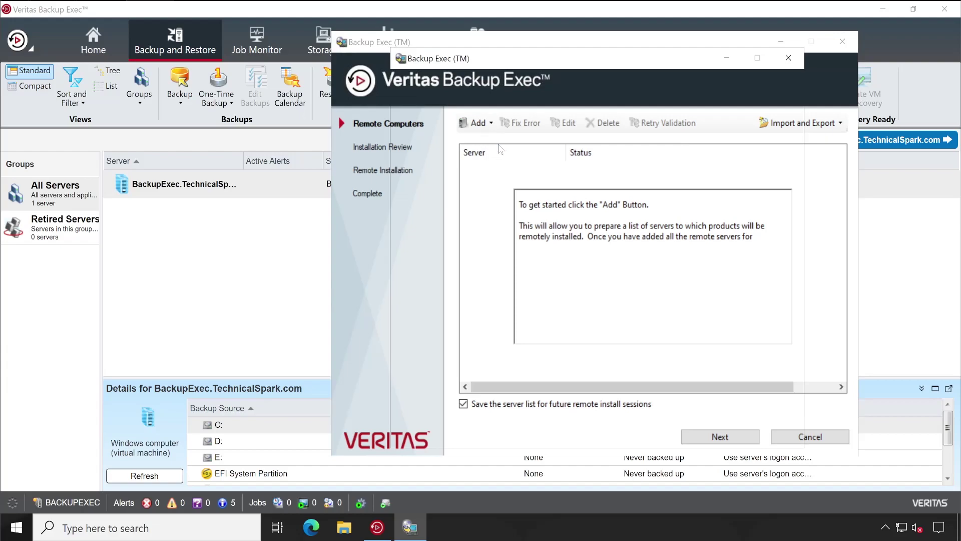
pyautogui.click(490, 212)
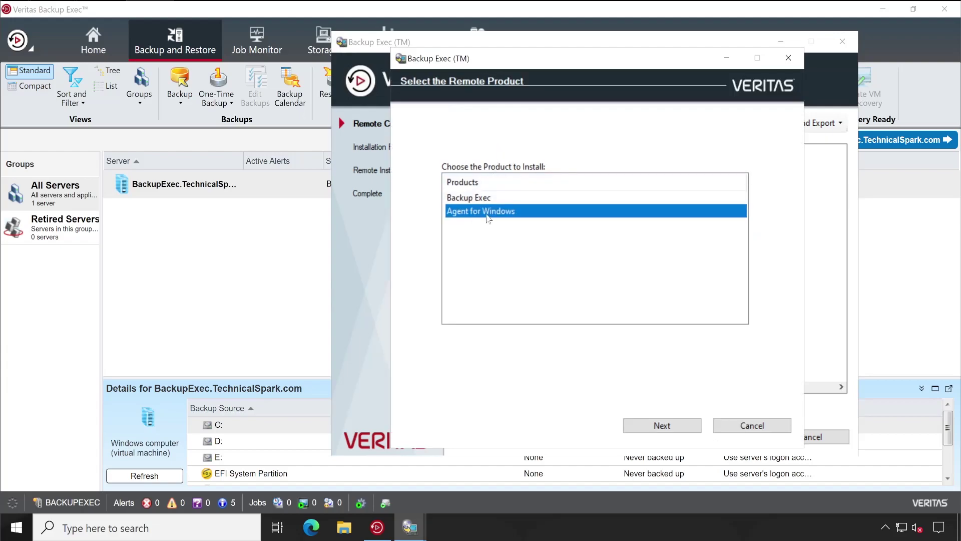
pyautogui.click(680, 426)
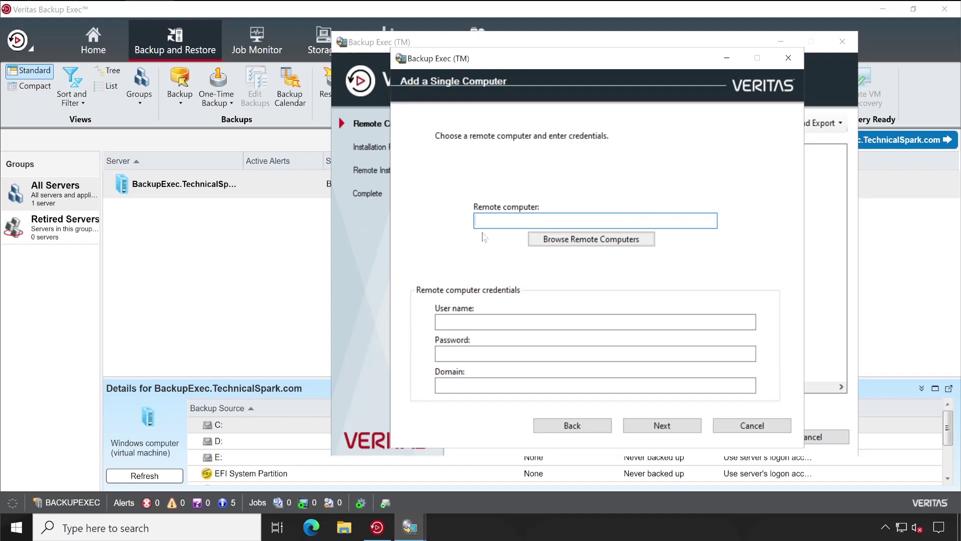
# - Browse Active Directory Domains and pick DC.TechnicalSpark.com as the remote computer
pyautogui.click(559, 244)
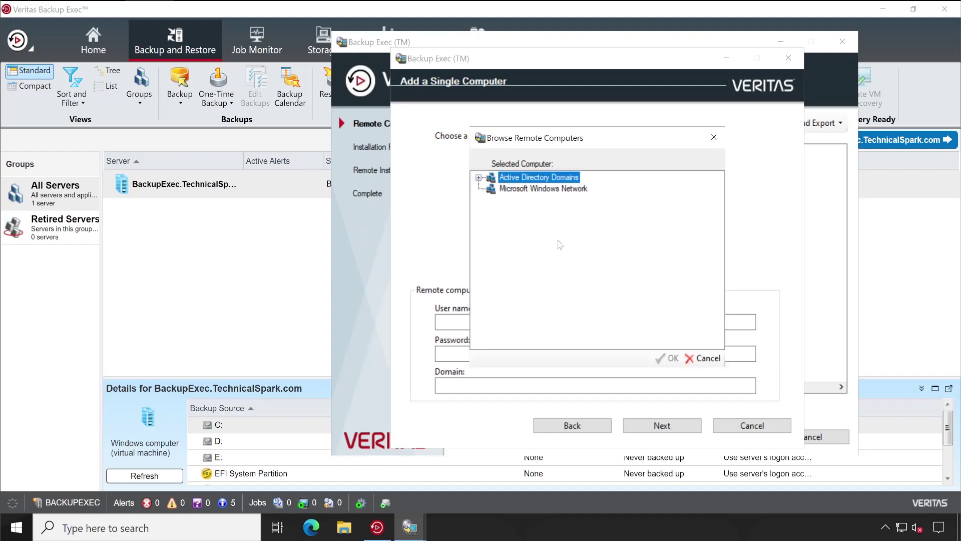
pyautogui.click(479, 177)
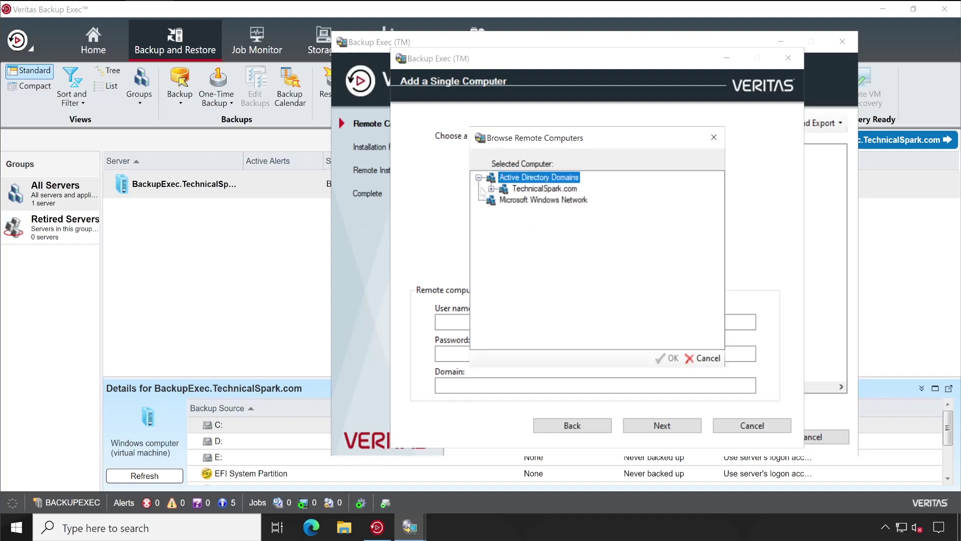
pyautogui.click(491, 189)
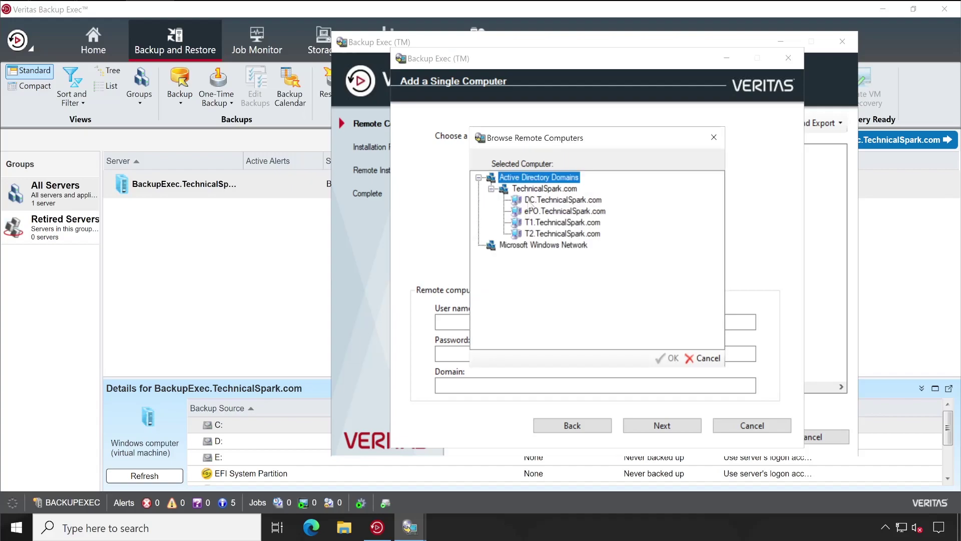
pyautogui.click(532, 201)
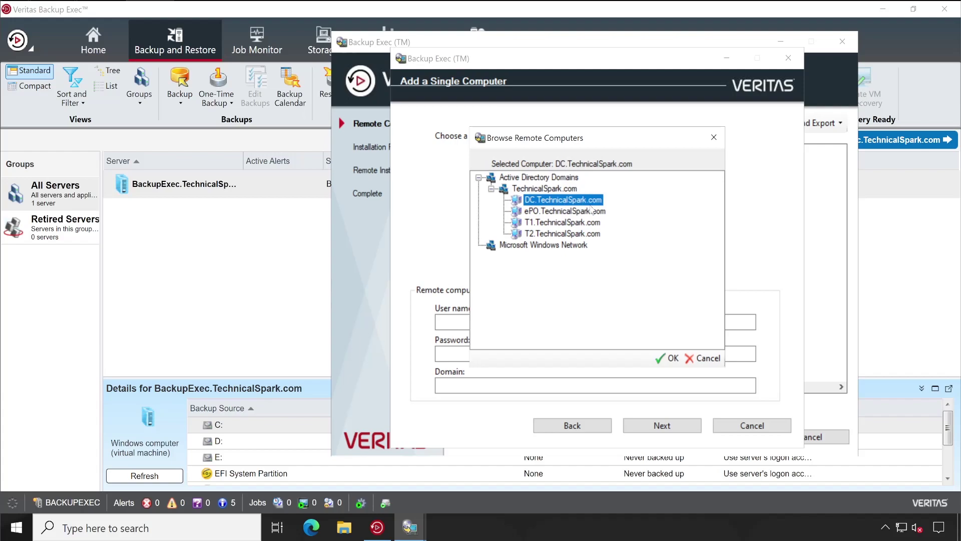
pyautogui.click(669, 358)
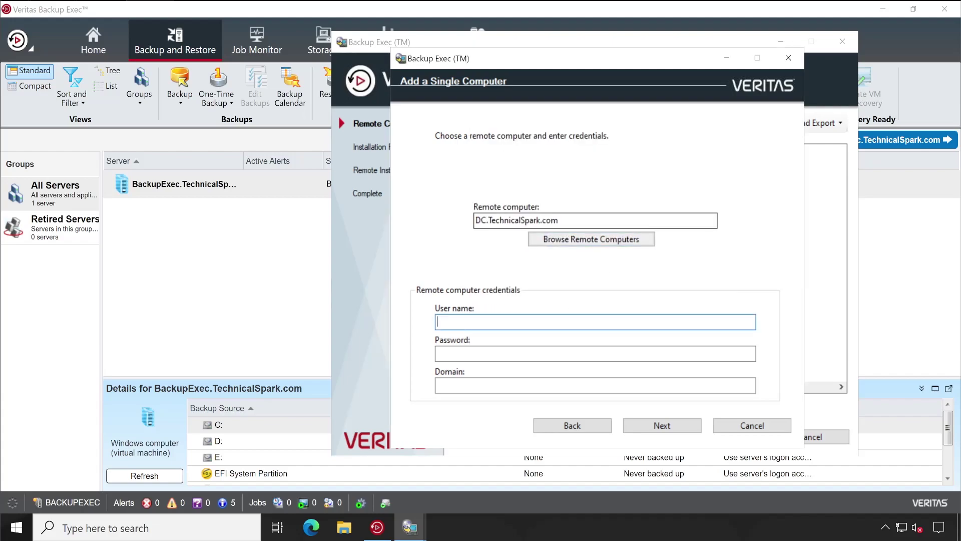
# - Enter domain TechnicalSpark.com, user Administrator and the password, then continue
pyautogui.moveTo(559, 220); pyautogui.dragTo(491, 220)
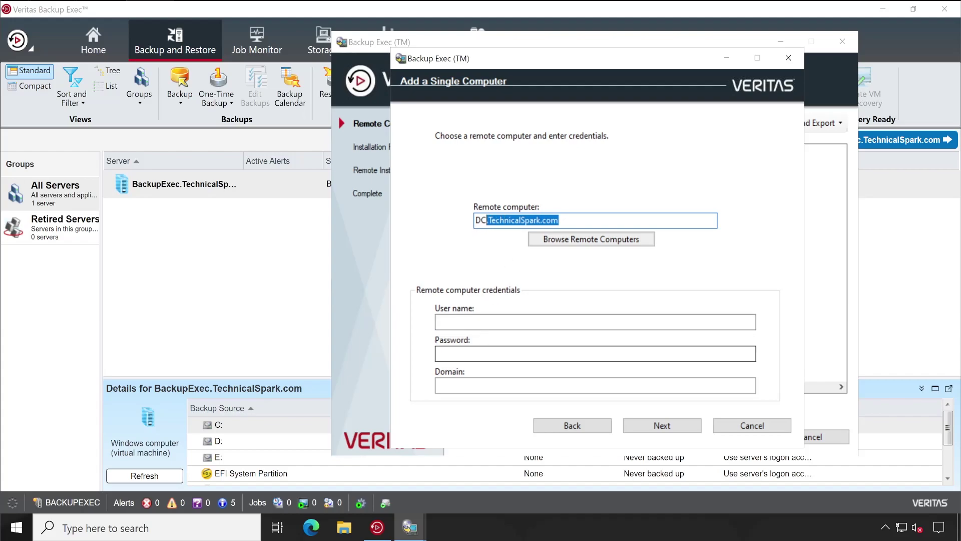
pyautogui.click(465, 390)
pyautogui.write('.TechnicalSpark.com')
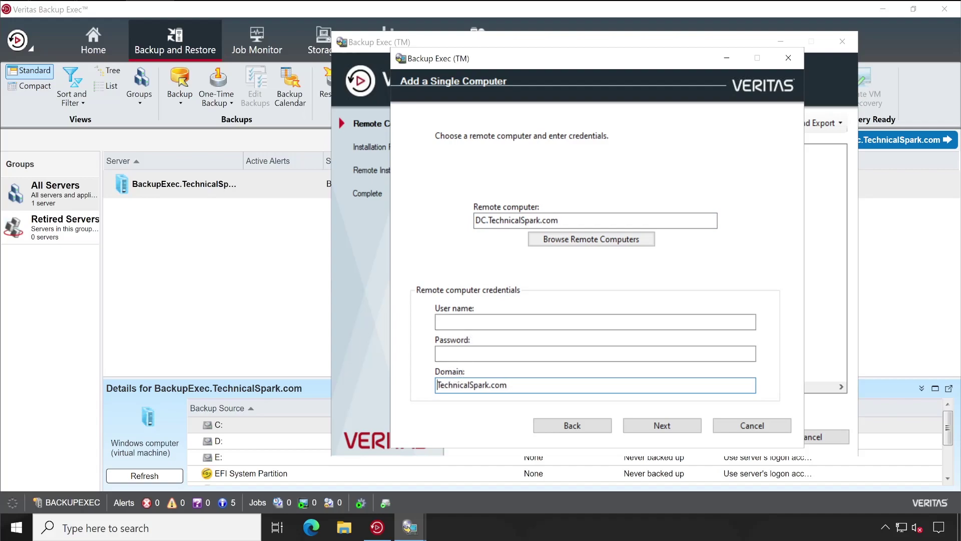
pyautogui.click(510, 320)
pyautogui.write('Admi')
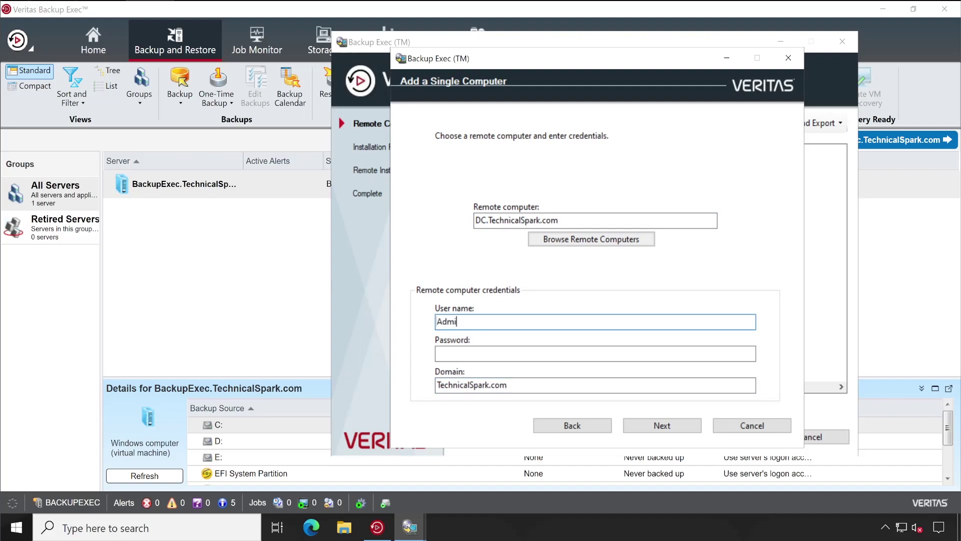
pyautogui.write('nistrator')
pyautogui.press('Tab')
pyautogui.write('•••••')
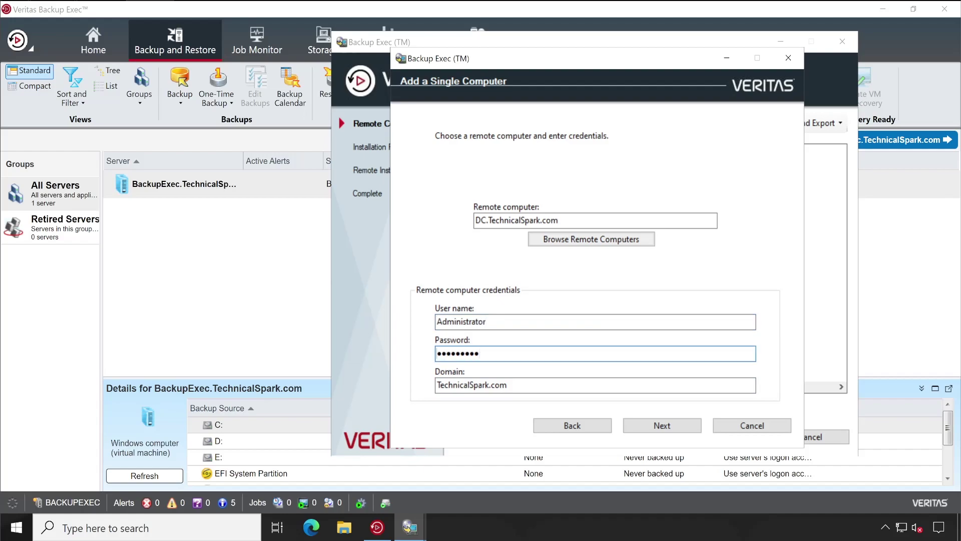
pyautogui.click(652, 427)
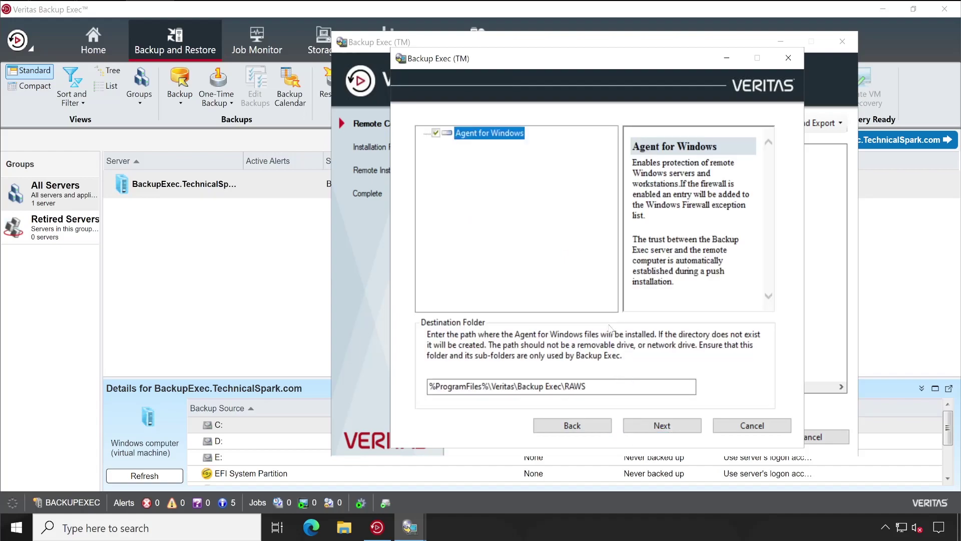
# - Keep the default RAWS folder, queue DC.TechnicalSpark.com, and select its entry
pyautogui.click(662, 426)
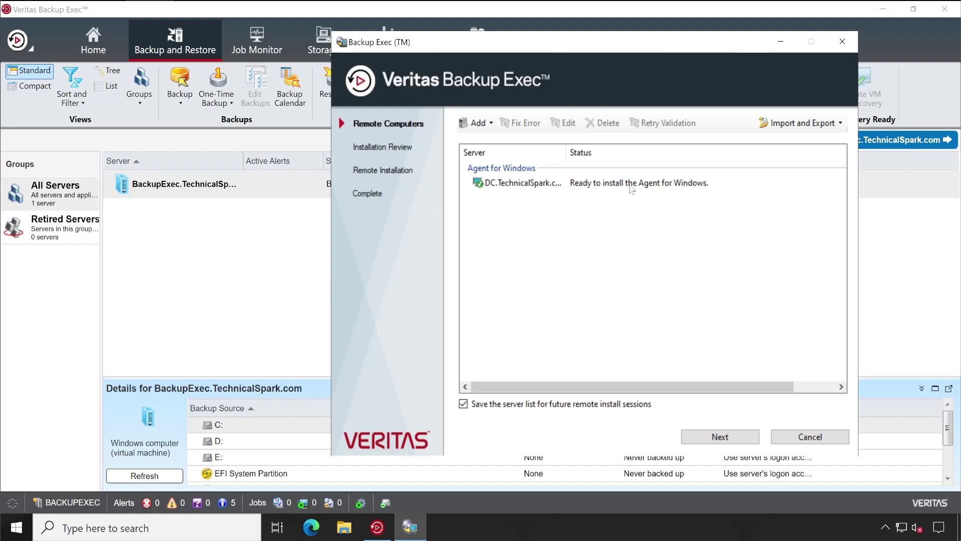
pyautogui.click(649, 184)
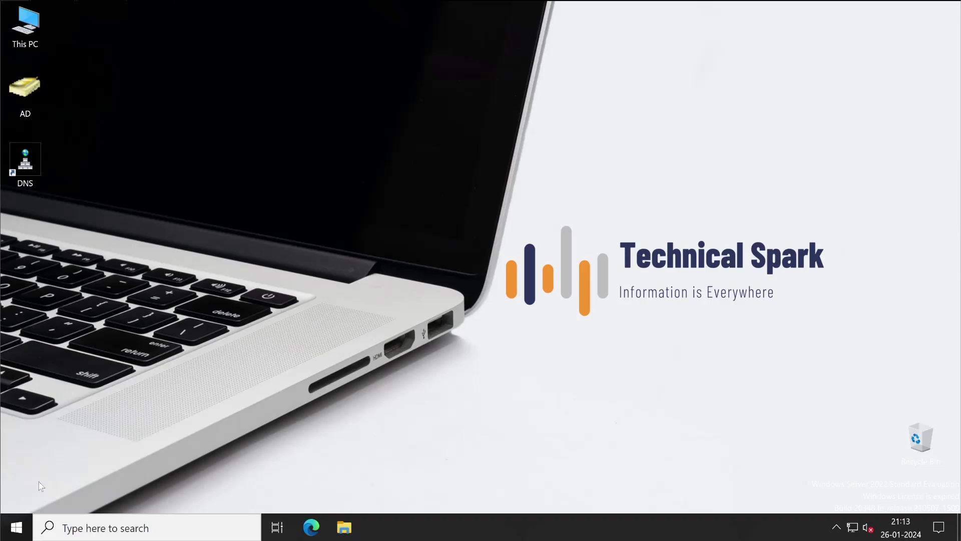
# - On the domain controller, run hostname in Command Prompt to confirm it is named DC
pyautogui.rightClick(31, 521)
pyautogui.click(40, 458)
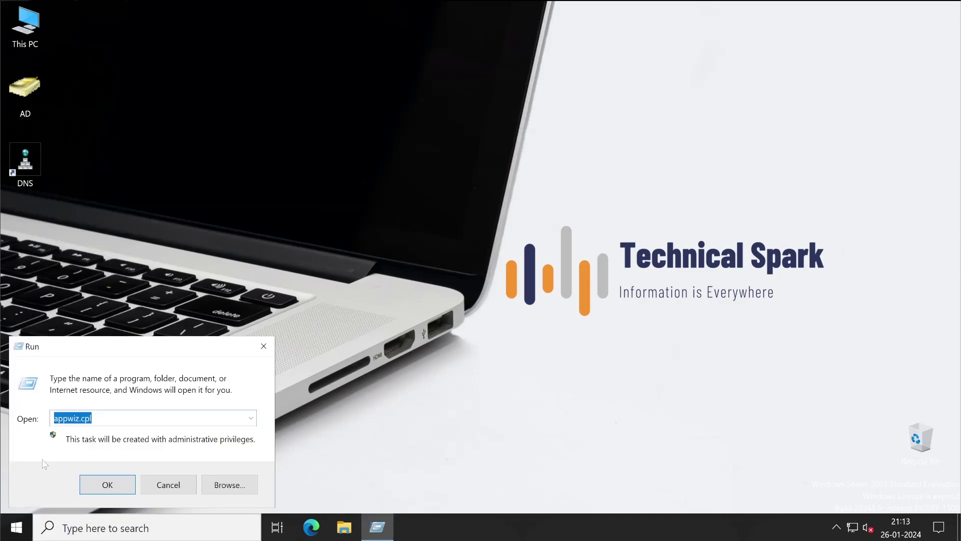
pyautogui.write('cmd')
pyautogui.press('Return')
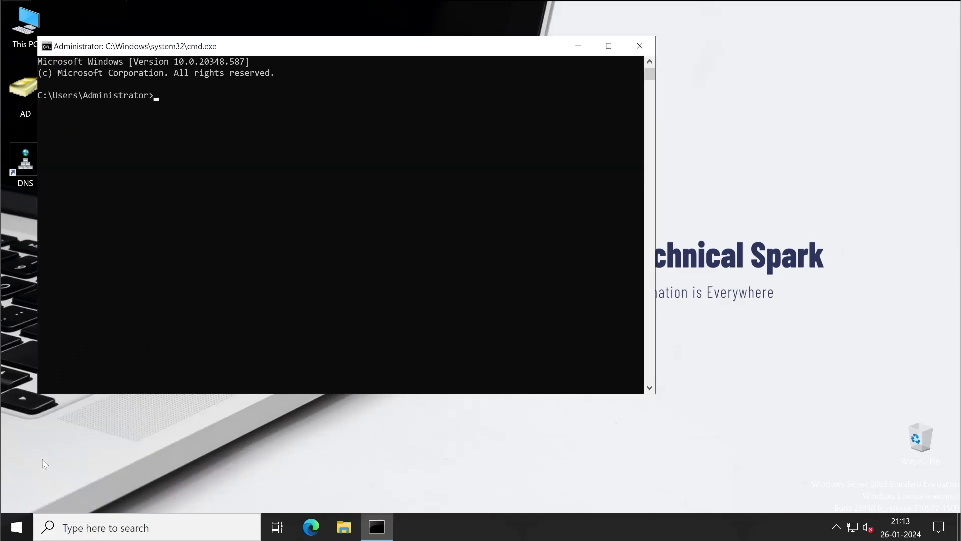
pyautogui.write('hostname')
pyautogui.press('Return')
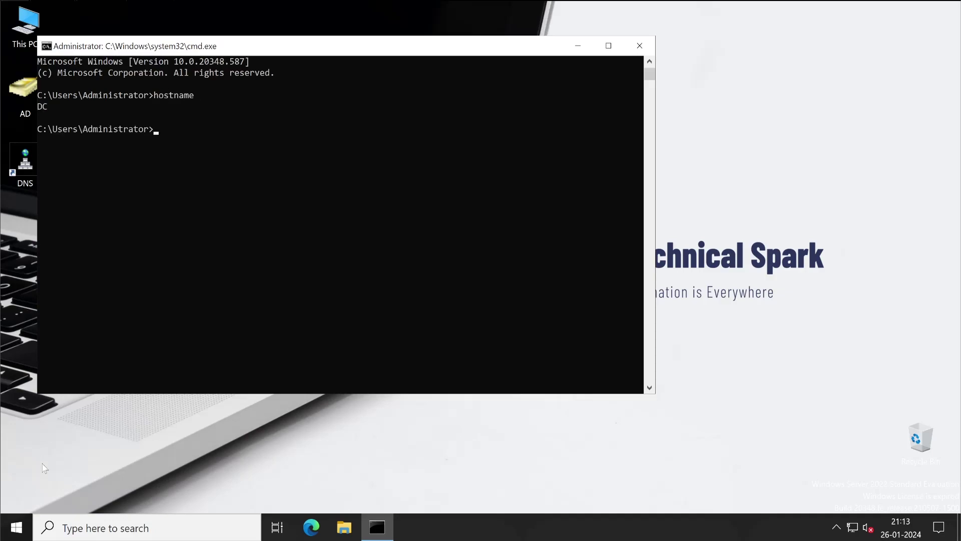
pyautogui.moveTo(37, 106); pyautogui.dragTo(51, 107)
# - Open Programs and Features to list installed programs (Microsoft Edge, VMware Tools) and resize the window
pyautogui.rightClick(16, 526)
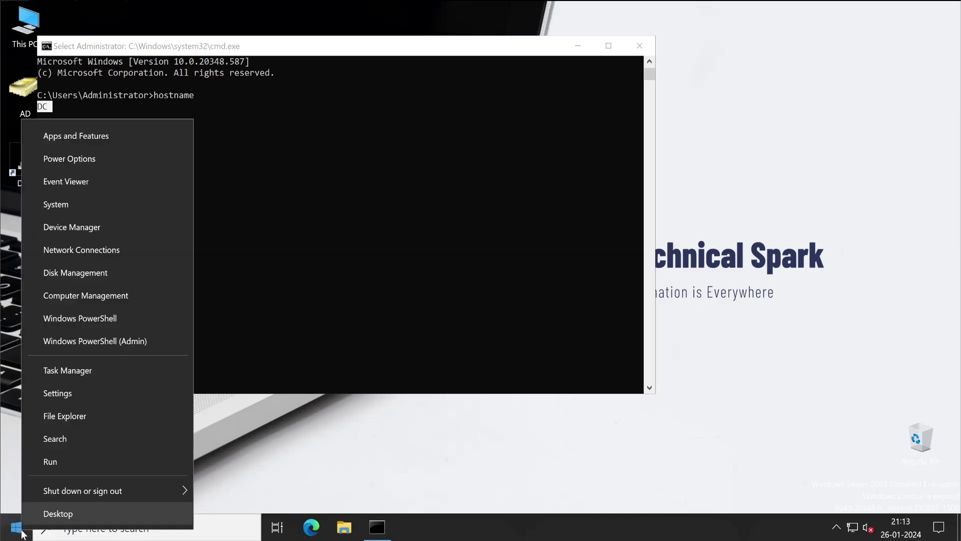
pyautogui.click(50, 462)
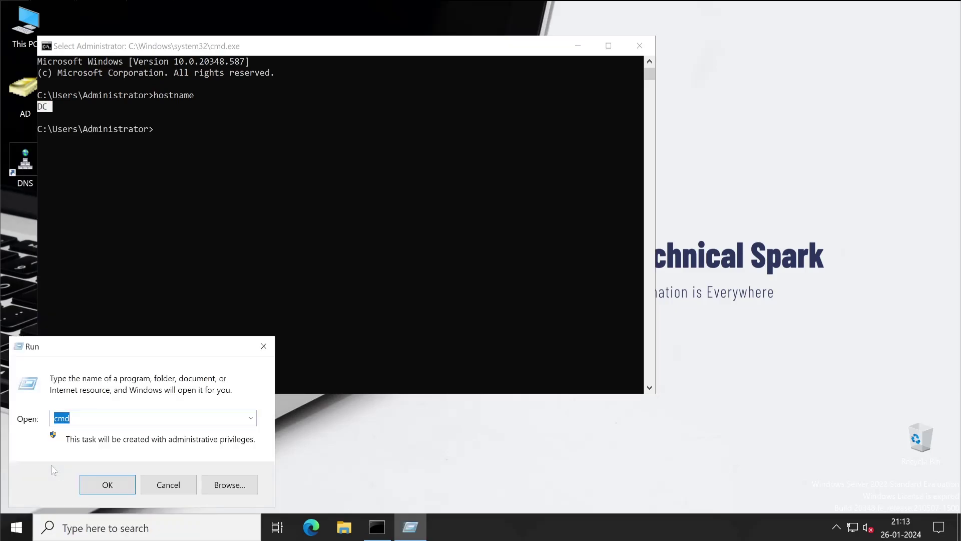
pyautogui.write('app')
pyautogui.press('Return')
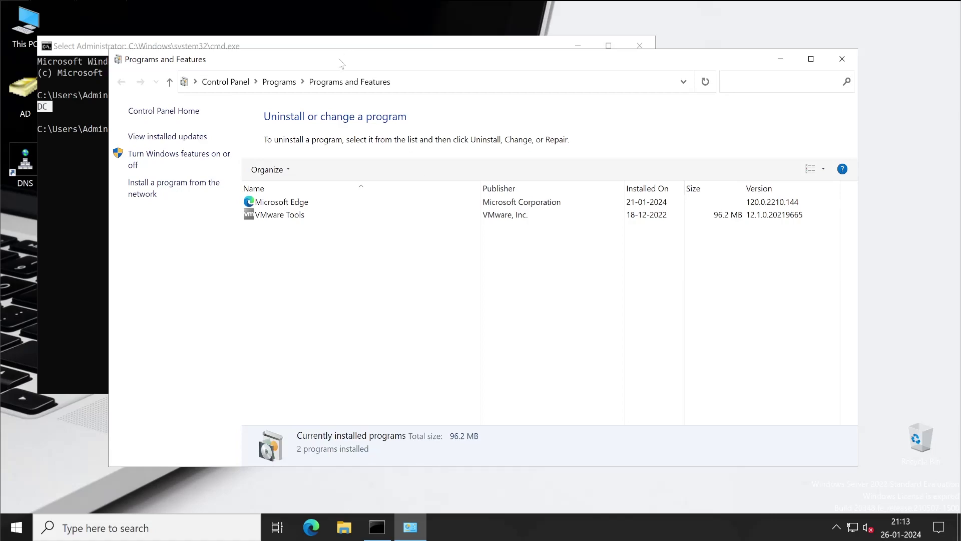
pyautogui.moveTo(344, 59); pyautogui.dragTo(417, 73)
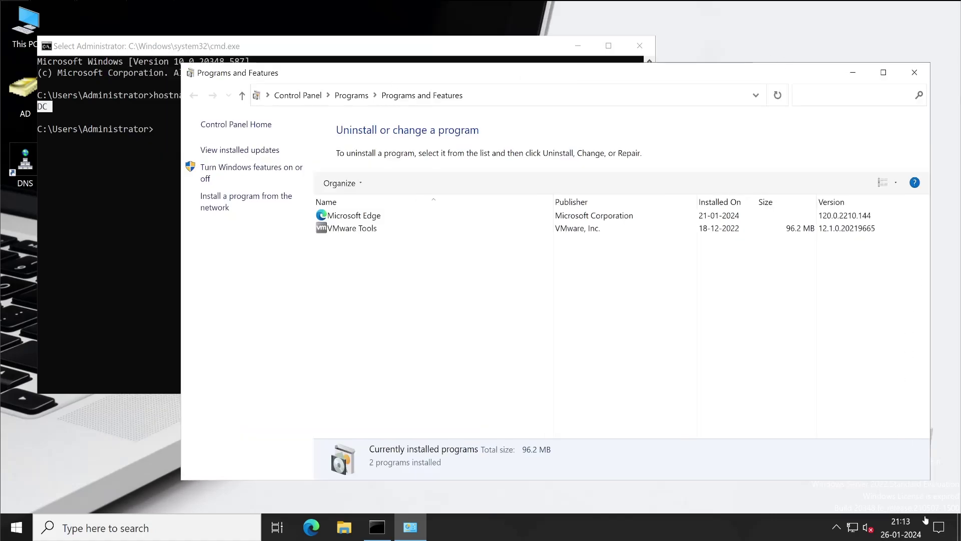
pyautogui.moveTo(933, 484); pyautogui.dragTo(900, 426)
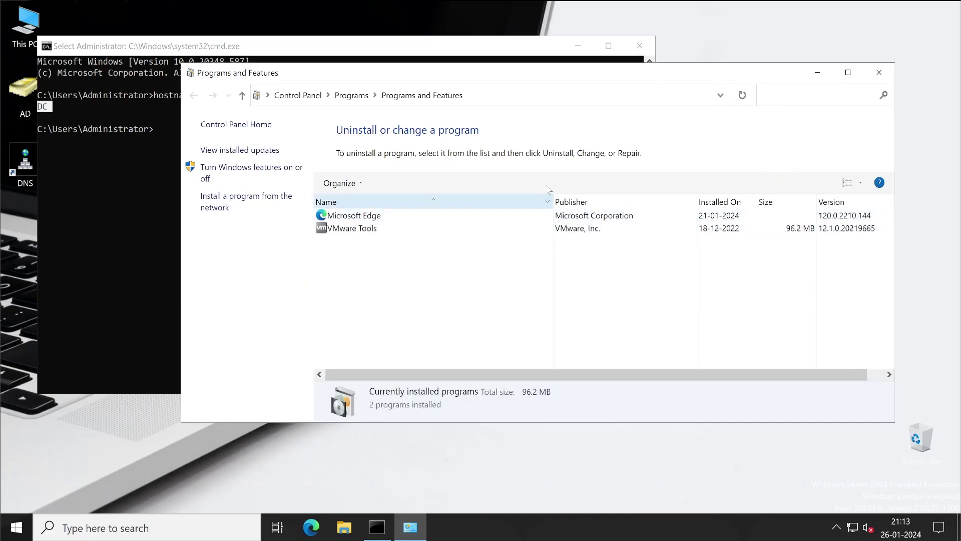
pyautogui.moveTo(553, 201); pyautogui.dragTo(438, 200)
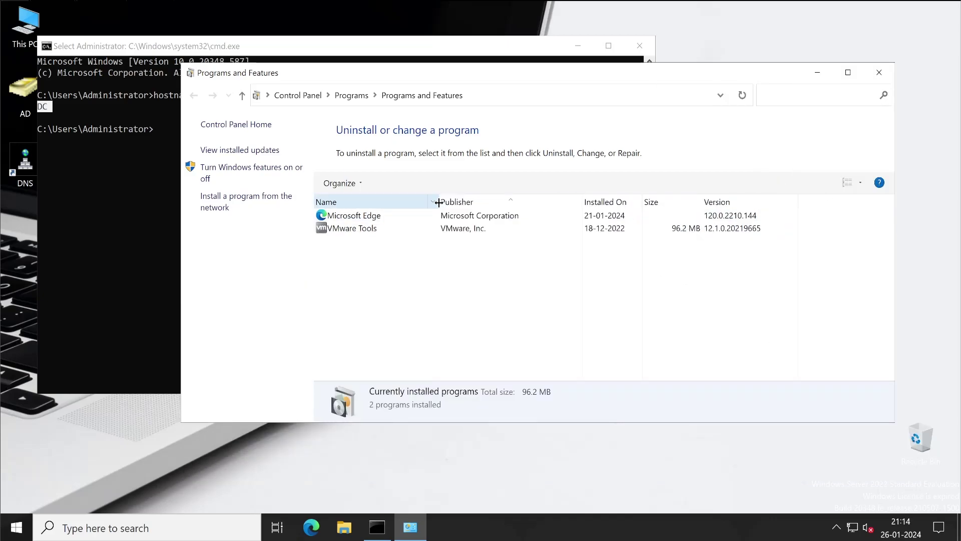
pyautogui.moveTo(893, 424); pyautogui.dragTo(821, 350)
pyautogui.moveTo(229, 75); pyautogui.dragTo(297, 135)
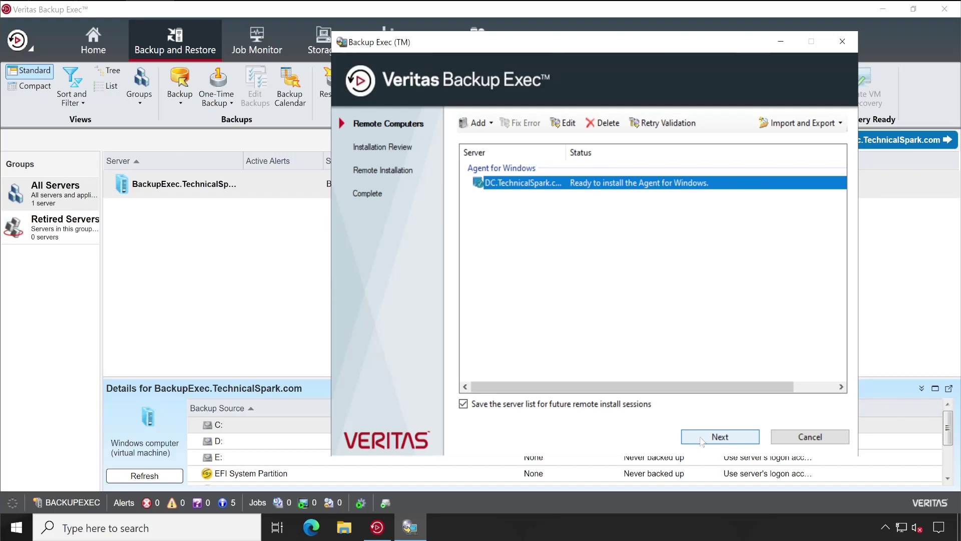
# - Launch the install on DC.TechnicalSpark.com, closing the Backup Exec main window and confirming Yes
pyautogui.click(702, 439)
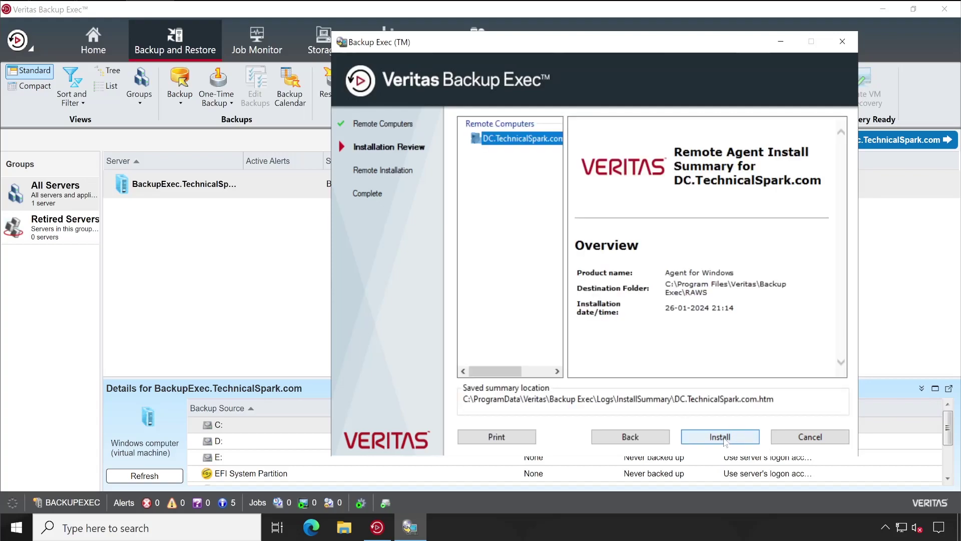
pyautogui.click(725, 439)
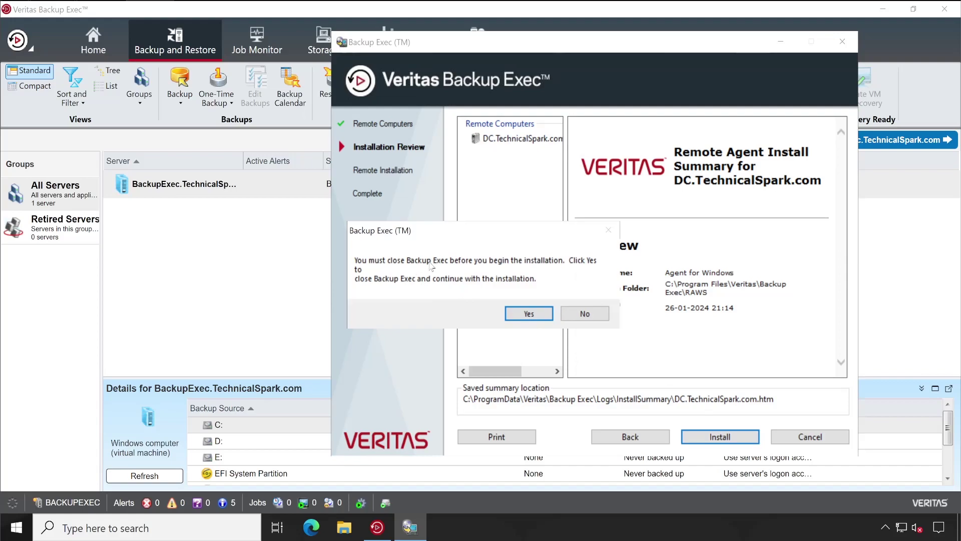
pyautogui.click(86, 11)
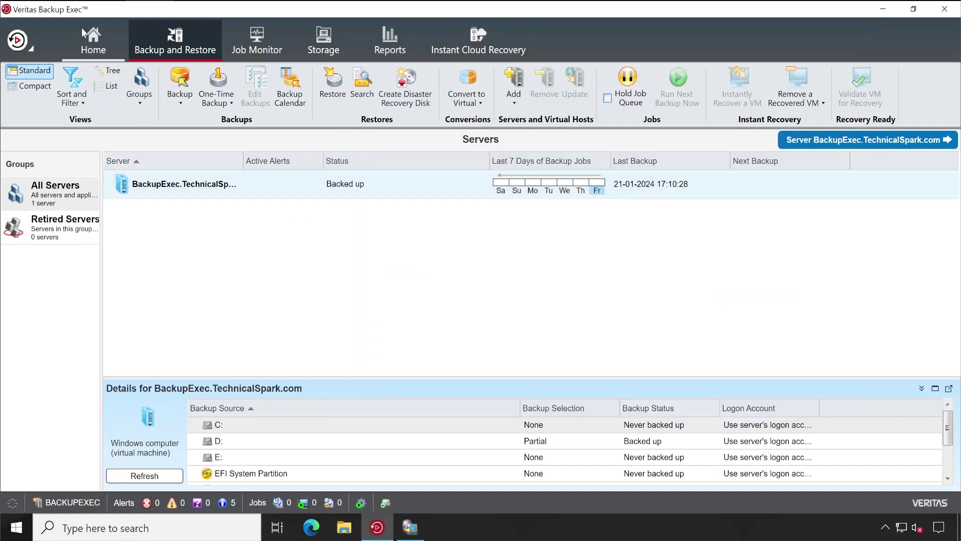
pyautogui.click(945, 11)
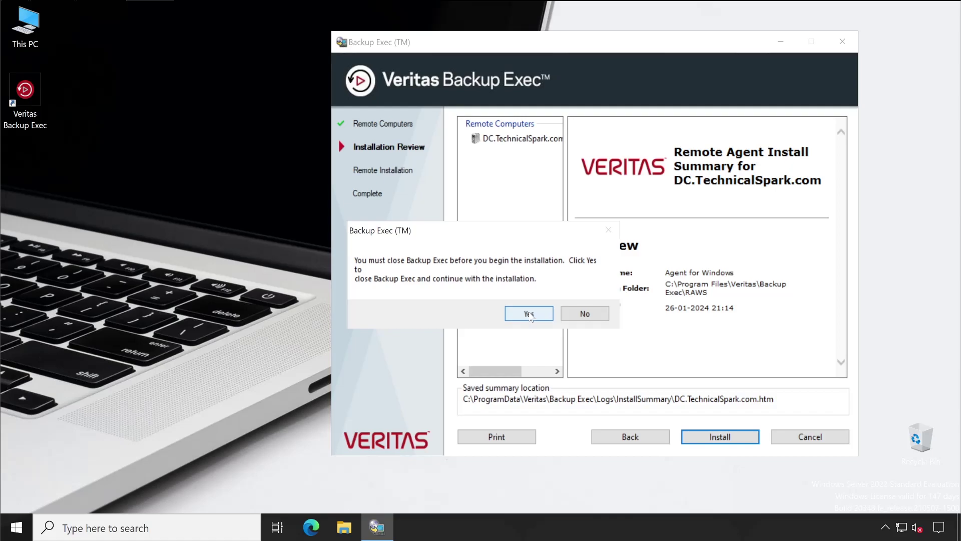
pyautogui.click(529, 314)
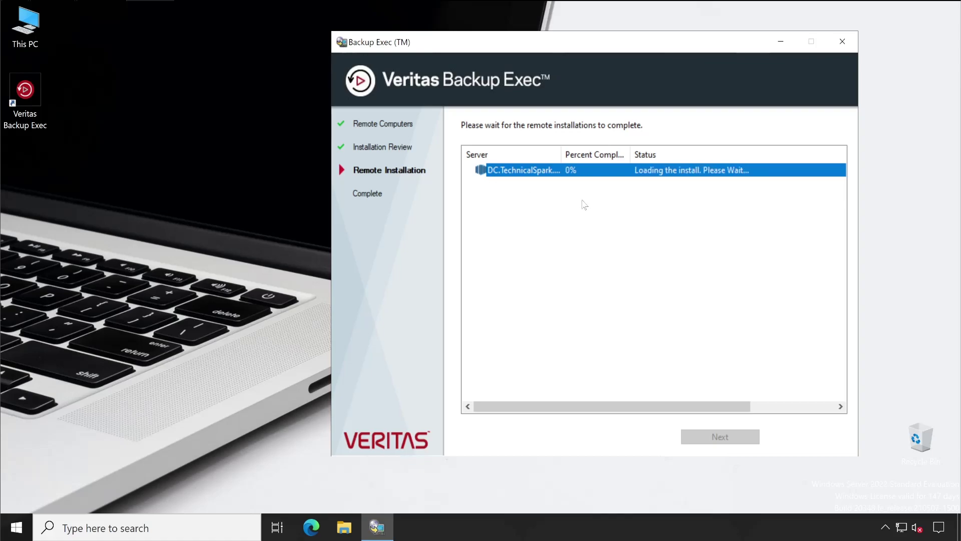
# - Widen the status columns, wait for 100% success on DC.TechnicalSpark.com, then finish the wizard
pyautogui.moveTo(629, 151); pyautogui.dragTo(655, 155)
pyautogui.moveTo(561, 154)
pyautogui.mouseDown()
pyautogui.moveTo(591, 154)
pyautogui.moveTo(575, 149)
pyautogui.mouseUp()
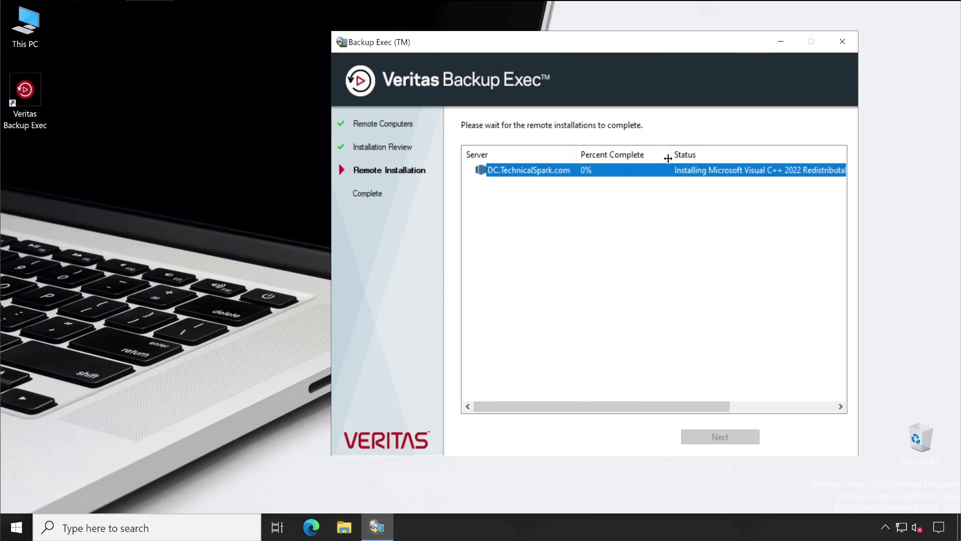
pyautogui.moveTo(669, 158); pyautogui.dragTo(650, 155)
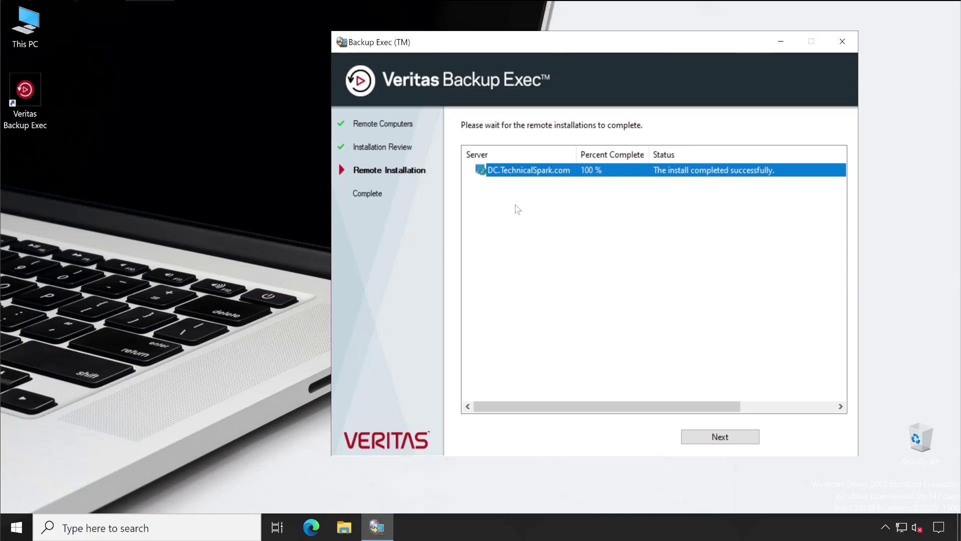
pyautogui.click(730, 438)
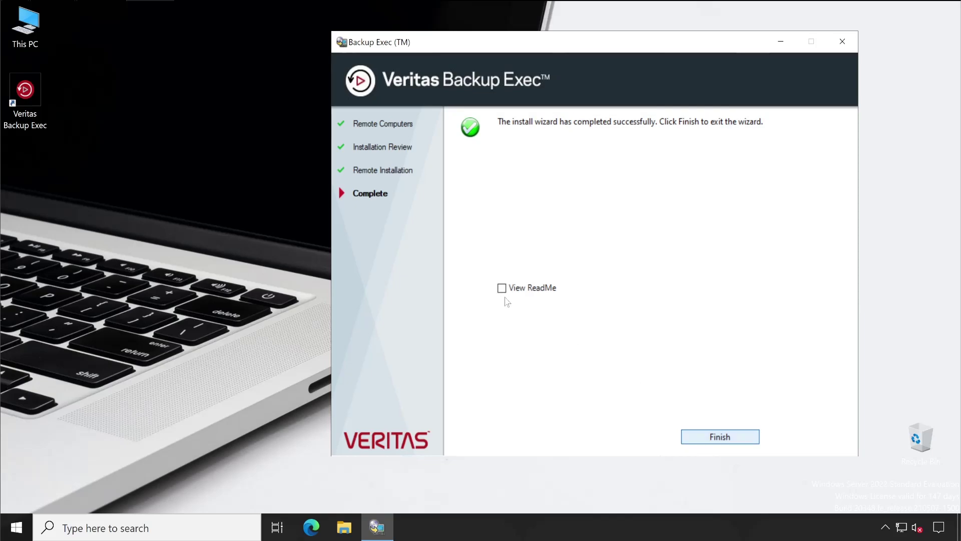
pyautogui.press('Return')
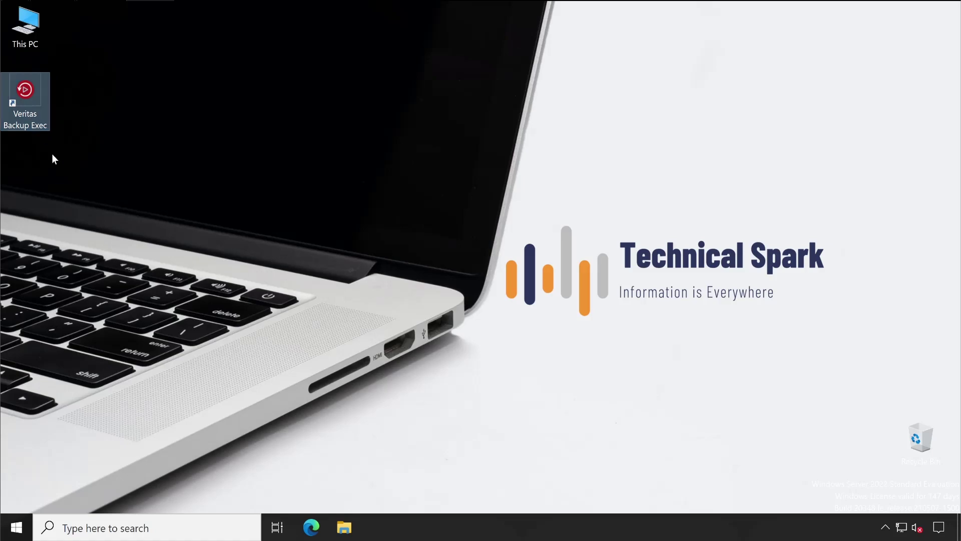
# - Relaunch Backup Exec and reconnect to the BACKUPEXEC server with the administrator password
pyautogui.doubleClick(31, 98)
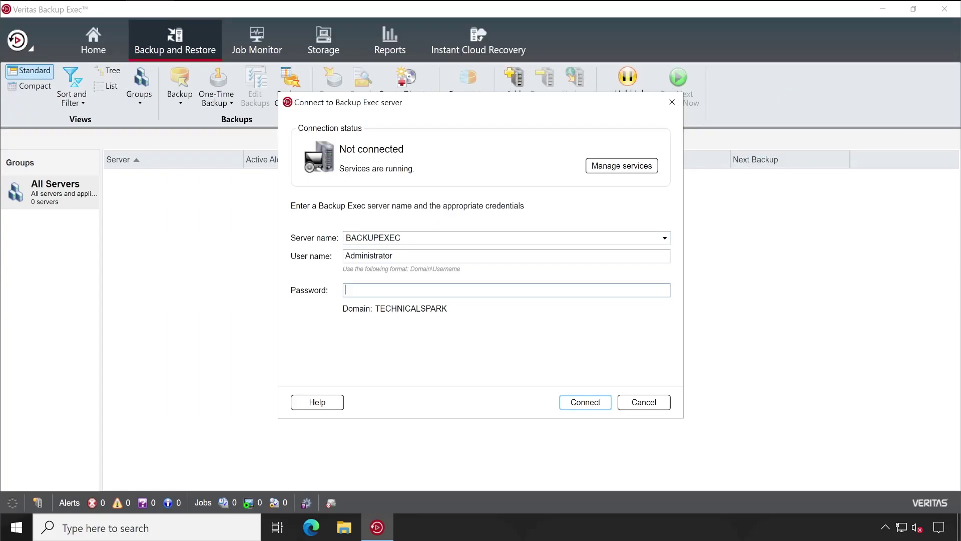
pyautogui.write('•••••')
pyautogui.press('Return')
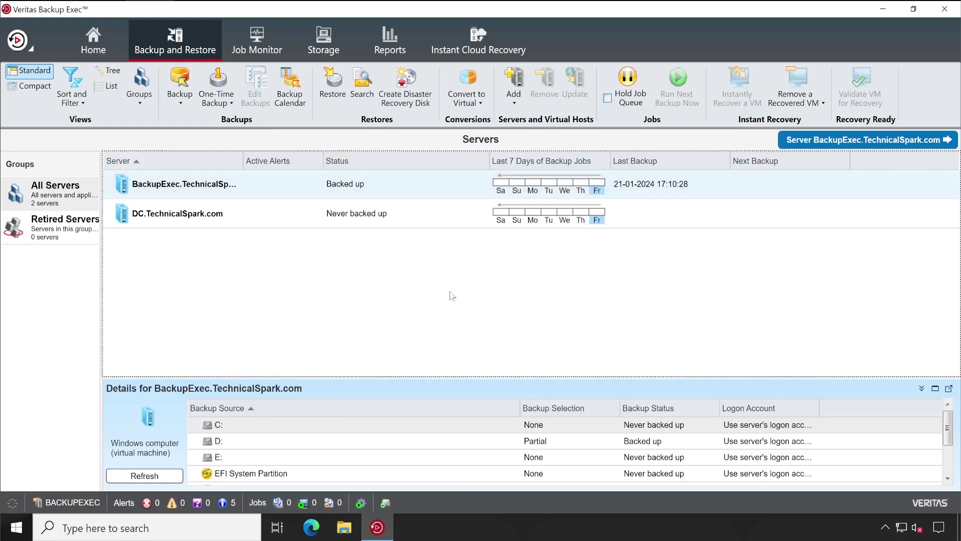
# - Inspect DC.TechnicalSpark.com's Properties, Credentials, Alerts, Backup Sets, Job History and Jobs views
pyautogui.click(145, 221)
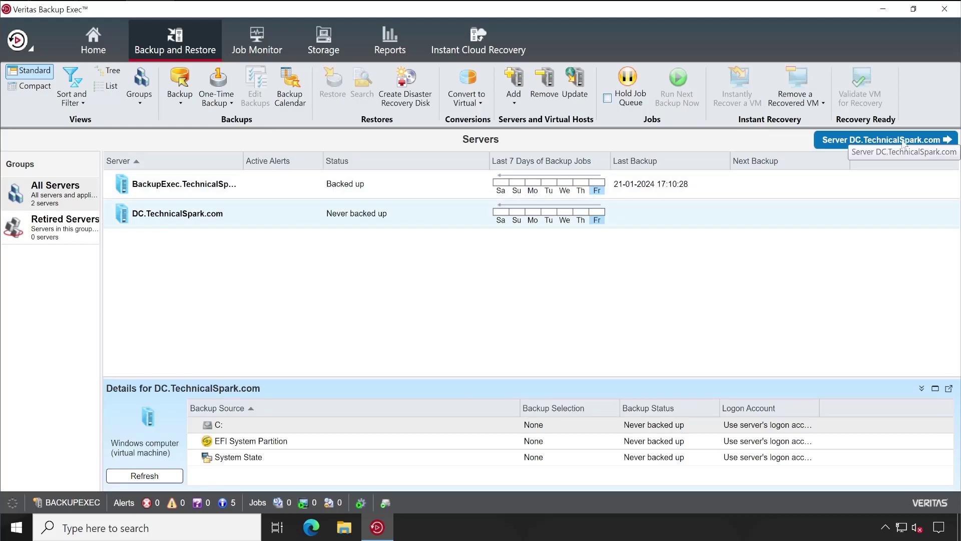
pyautogui.click(881, 141)
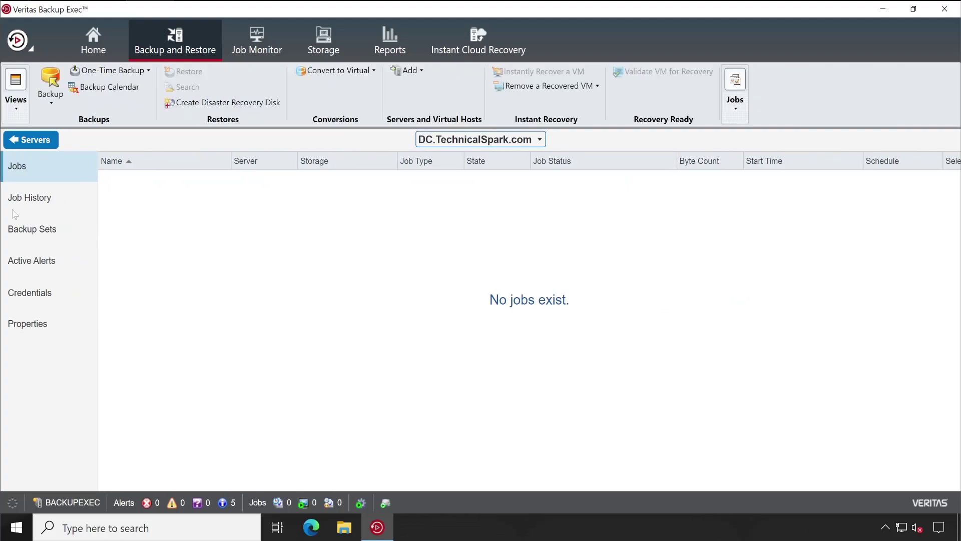
pyautogui.click(28, 323)
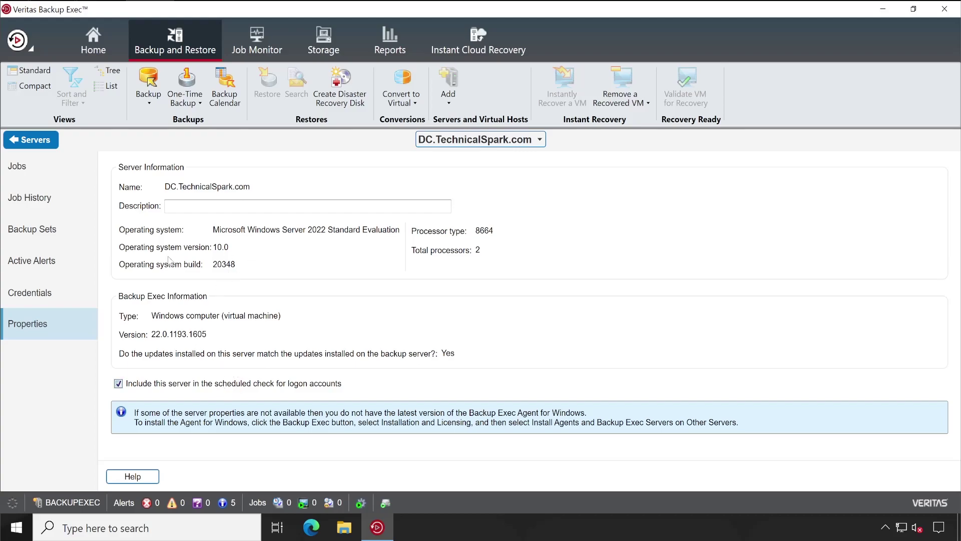
pyautogui.click(470, 142)
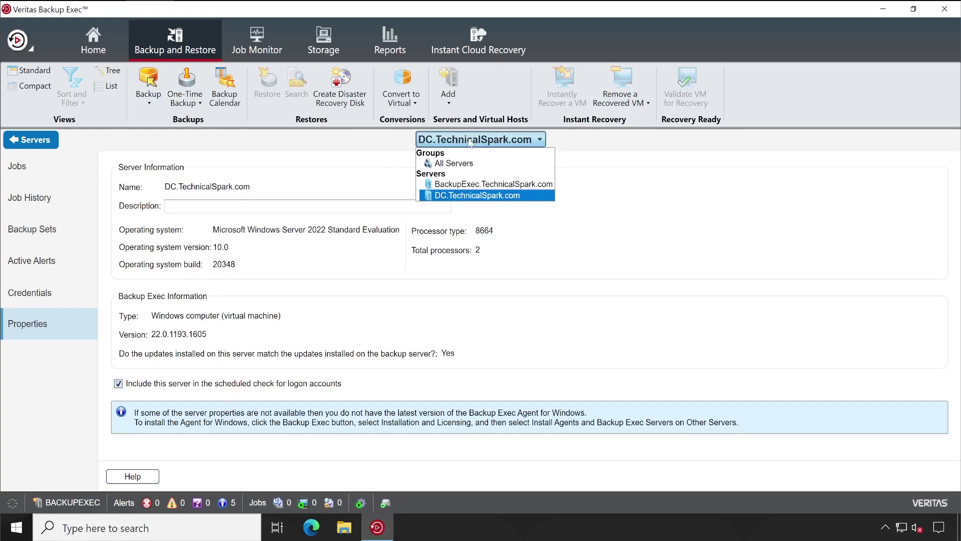
pyautogui.click(478, 195)
pyautogui.click(48, 299)
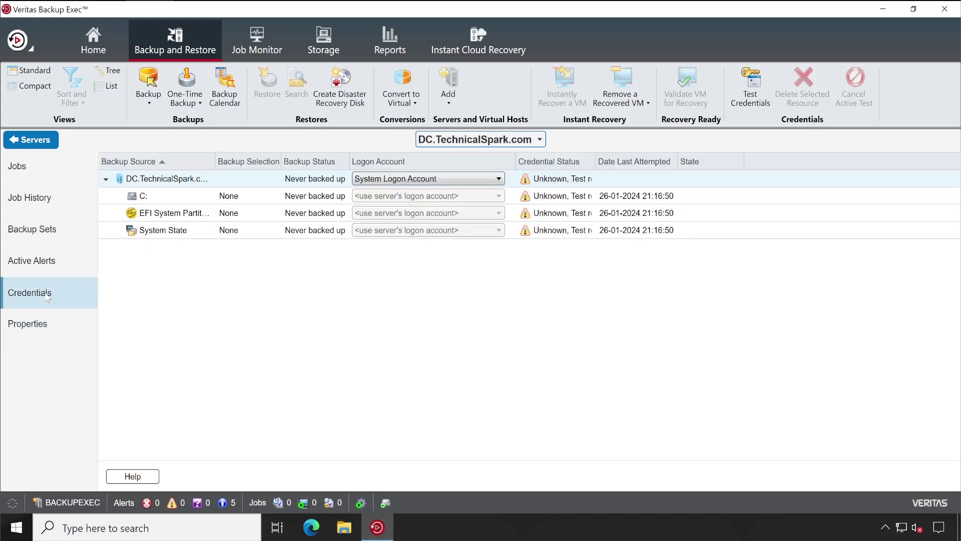
pyautogui.click(27, 269)
pyautogui.click(31, 232)
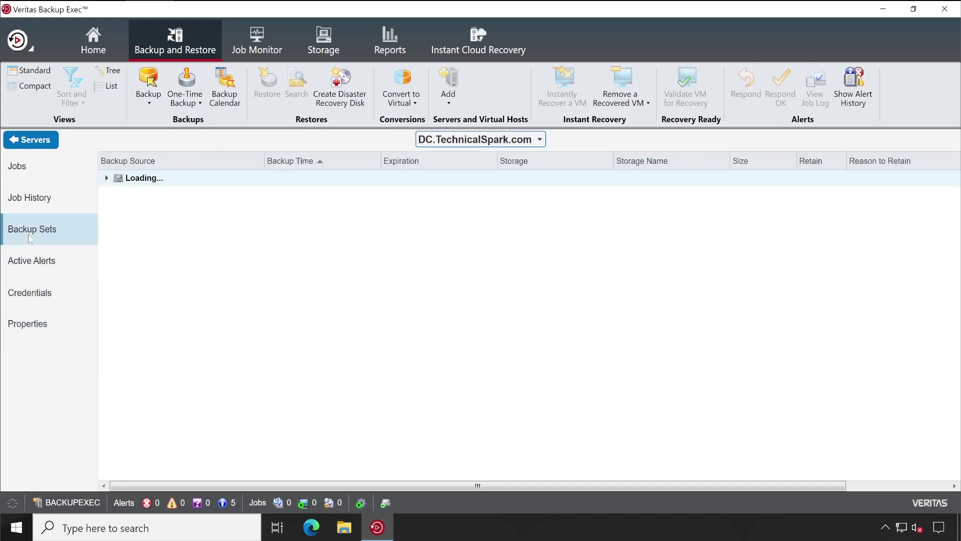
pyautogui.click(36, 200)
pyautogui.click(35, 170)
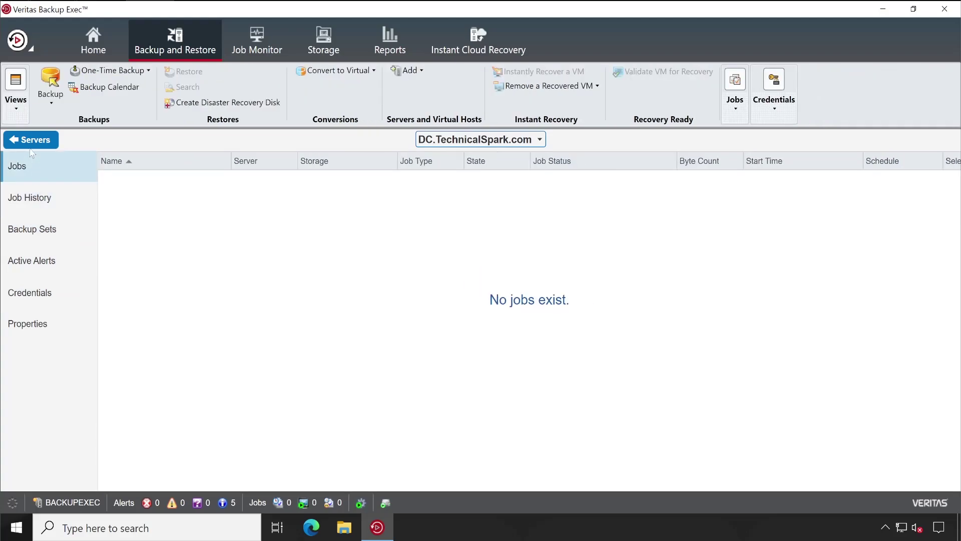
pyautogui.click(57, 144)
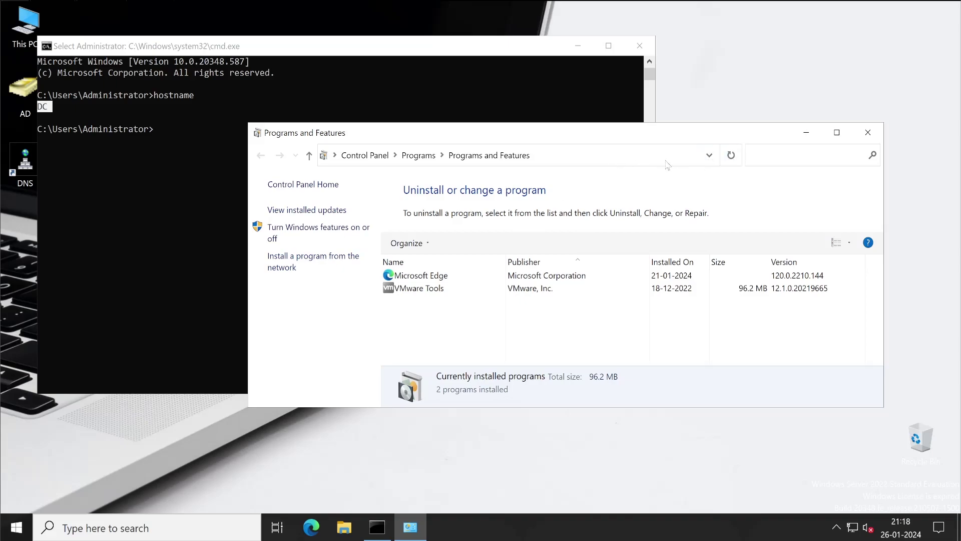
# - Refresh installed programs, select the Veritas agent entry, and launch Backup Exec Agent Utility
pyautogui.click(732, 156)
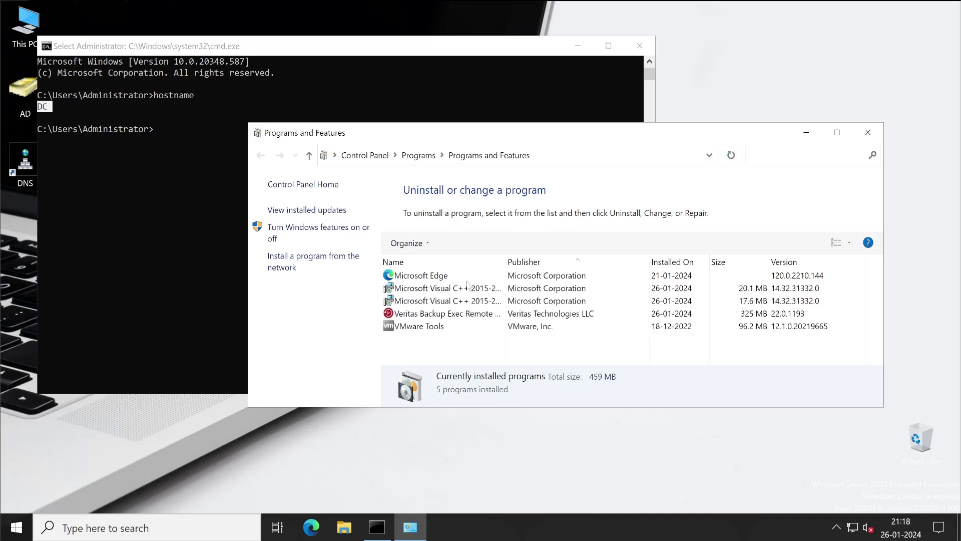
pyautogui.click(425, 315)
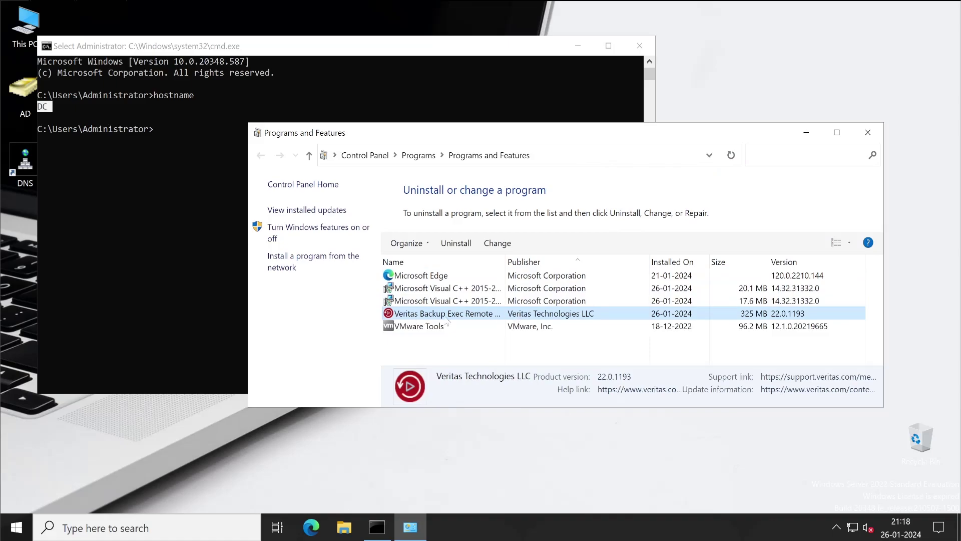
pyautogui.click(14, 530)
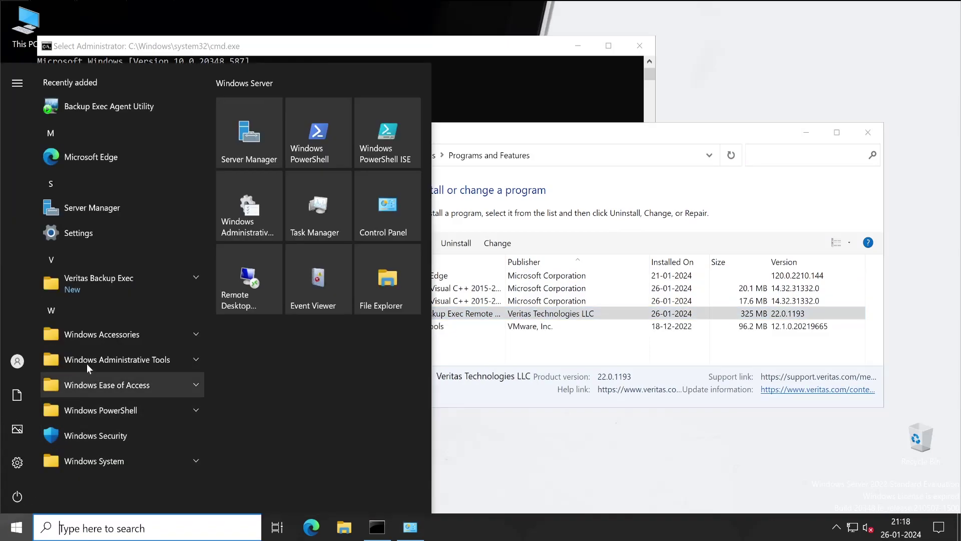
pyautogui.click(112, 109)
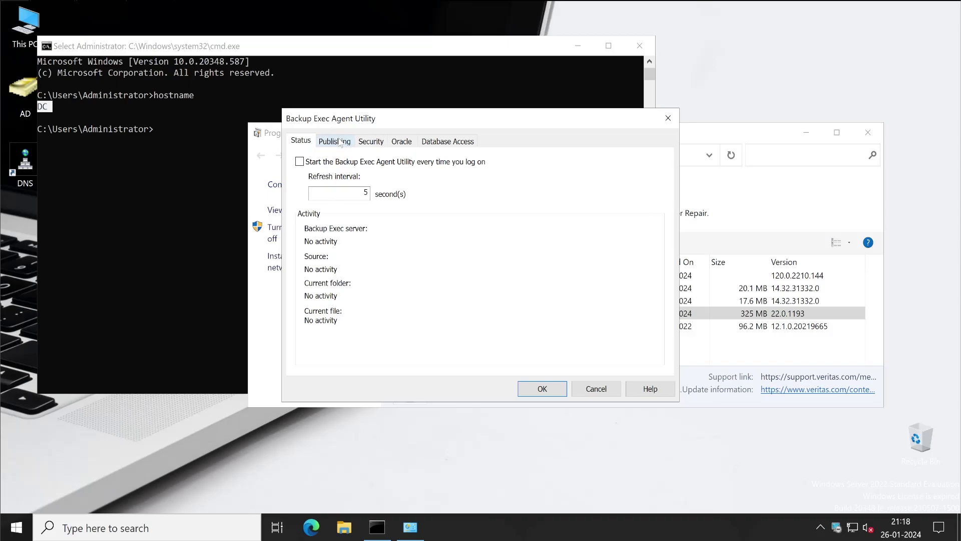
# - Verify the agent publishes DC.TechnicalSpark.com and trusts BACKUPEXEC, then close both windows unchanged
pyautogui.click(340, 143)
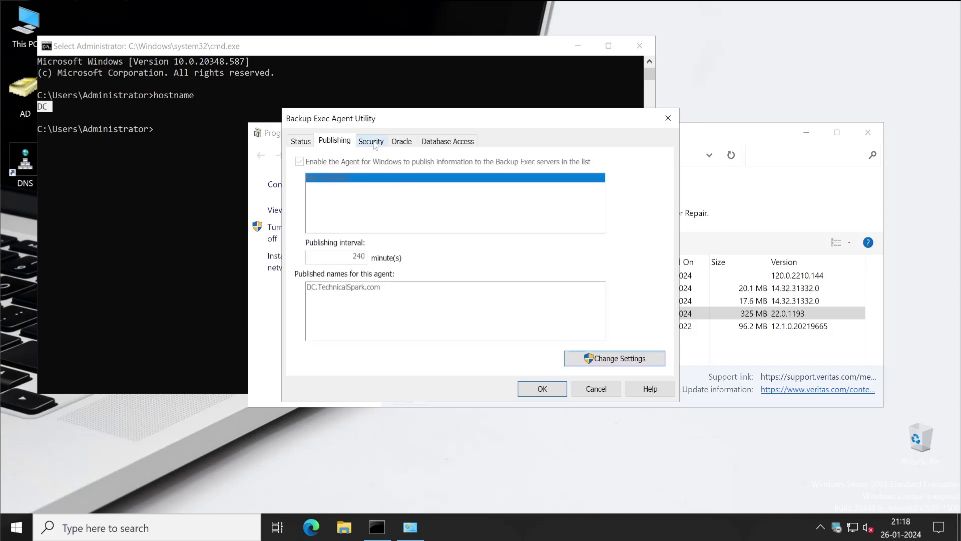
pyautogui.click(375, 145)
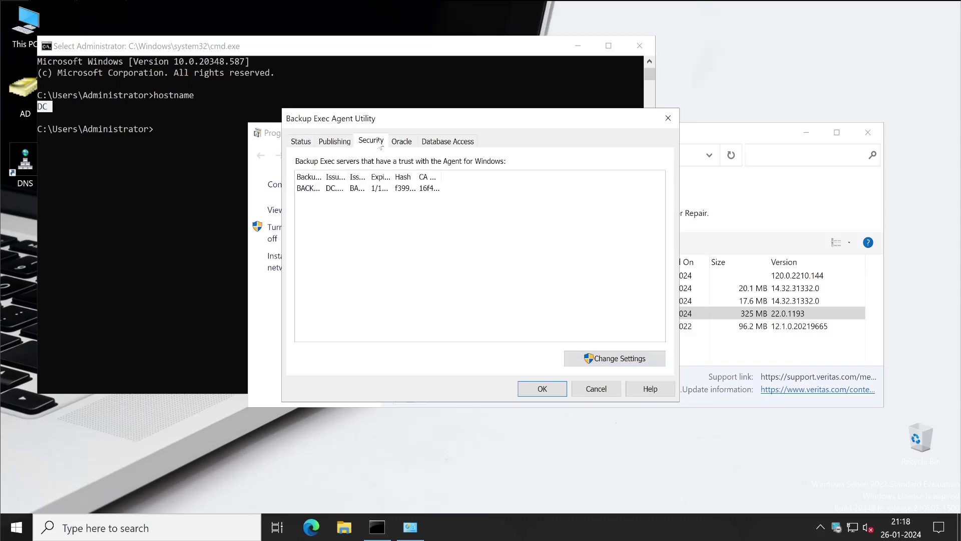
pyautogui.doubleClick(324, 176)
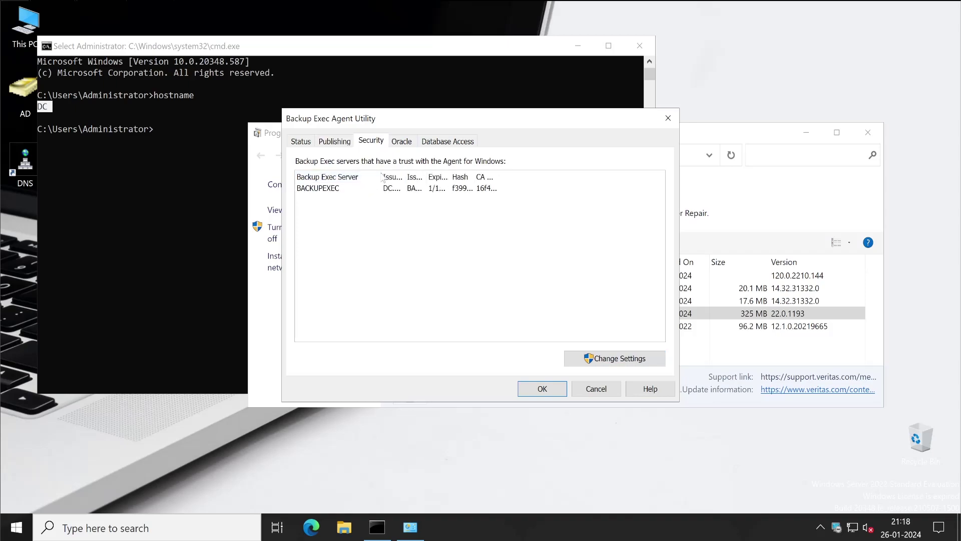
pyautogui.click(406, 143)
pyautogui.click(446, 142)
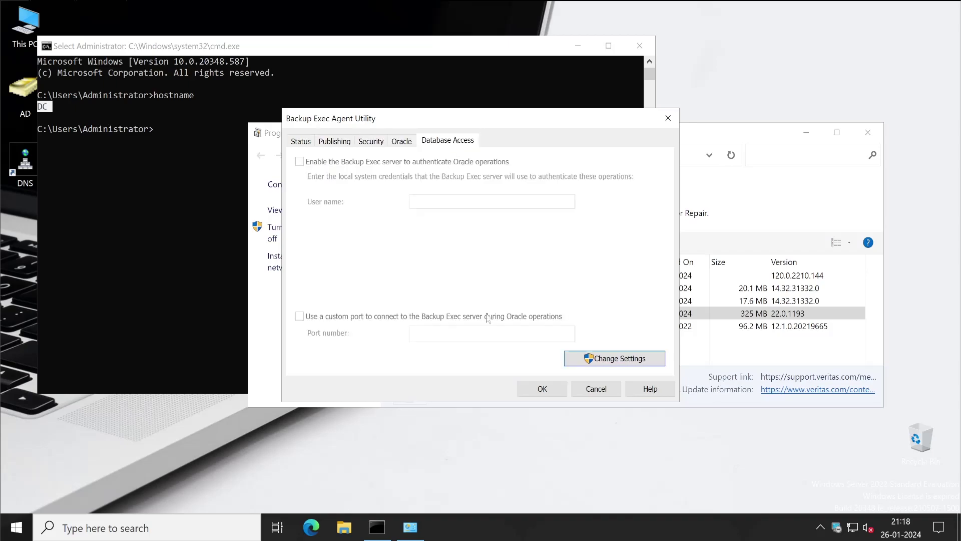
pyautogui.click(590, 389)
pyautogui.click(863, 136)
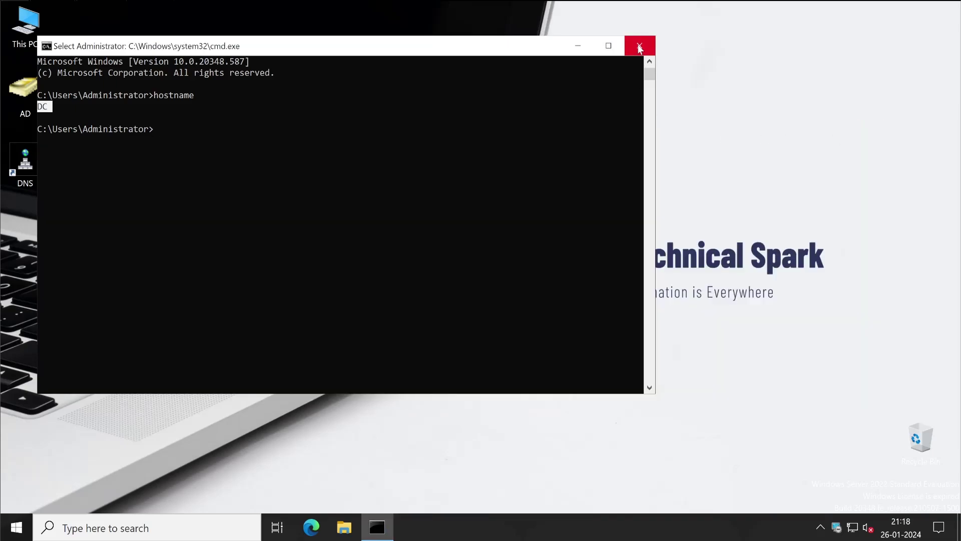
# - Close the command prompt and open Local Disk (C:) in File Explorer
pyautogui.click(639, 48)
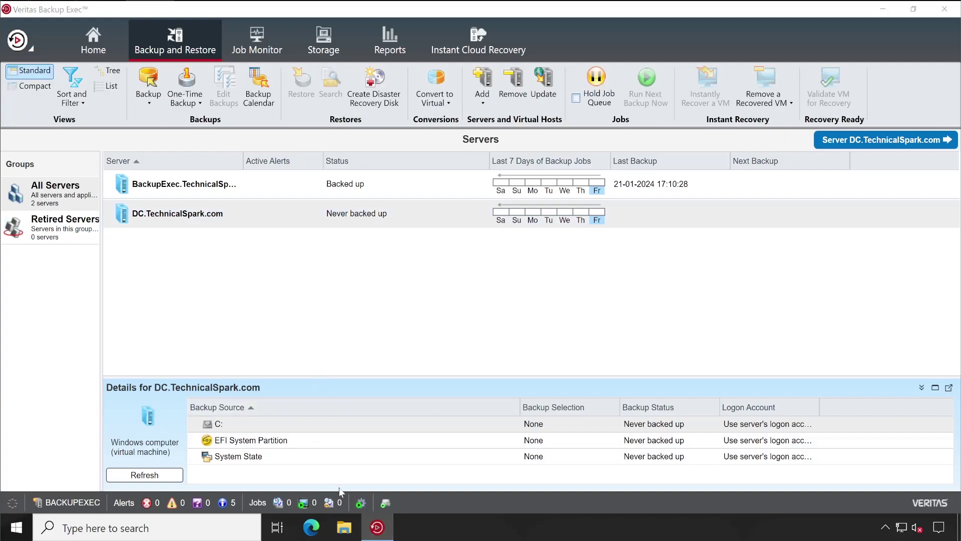
pyautogui.click(344, 527)
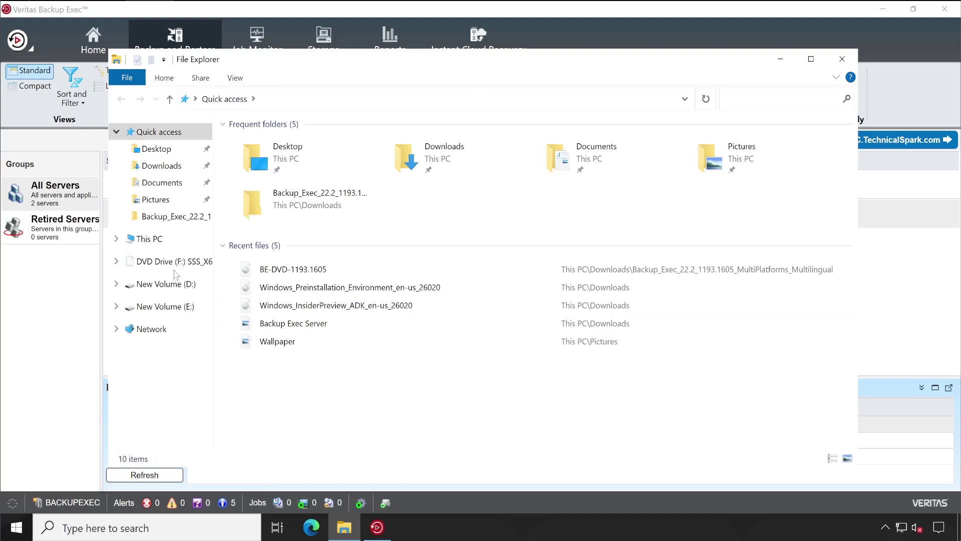
pyautogui.click(148, 239)
pyautogui.click(314, 285)
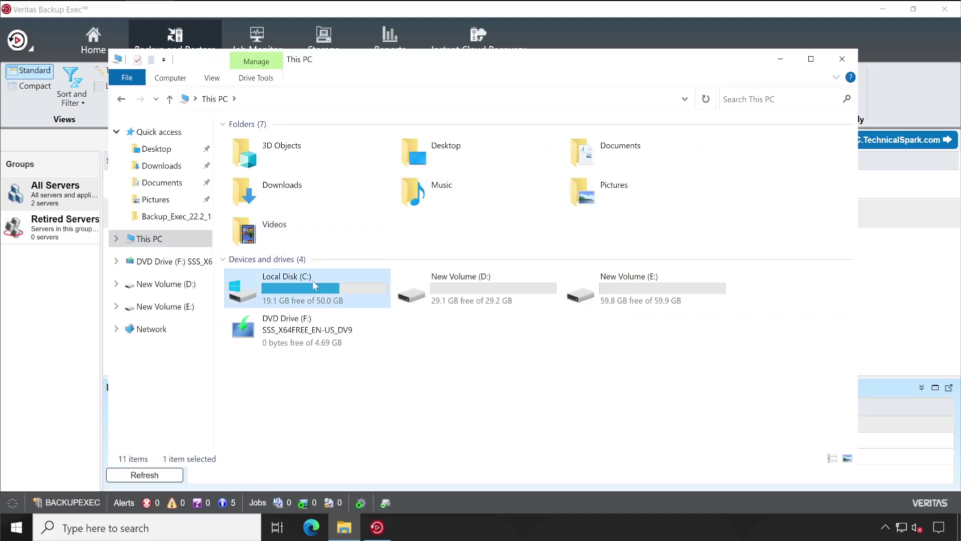
pyautogui.doubleClick(312, 281)
# - Browse Program Files > Veritas > Backup Exec > Agents and select the RAWSX64 folder
pyautogui.click(297, 166)
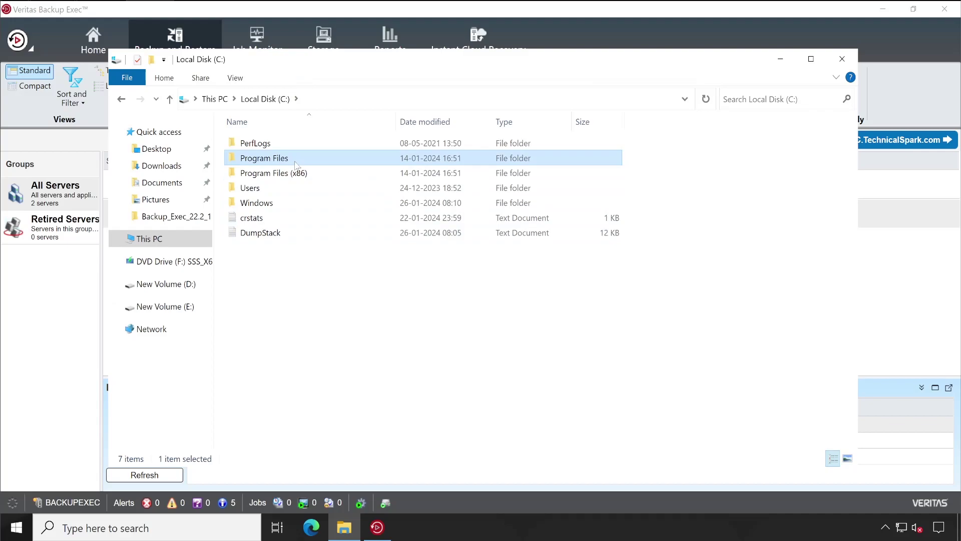
pyautogui.doubleClick(296, 166)
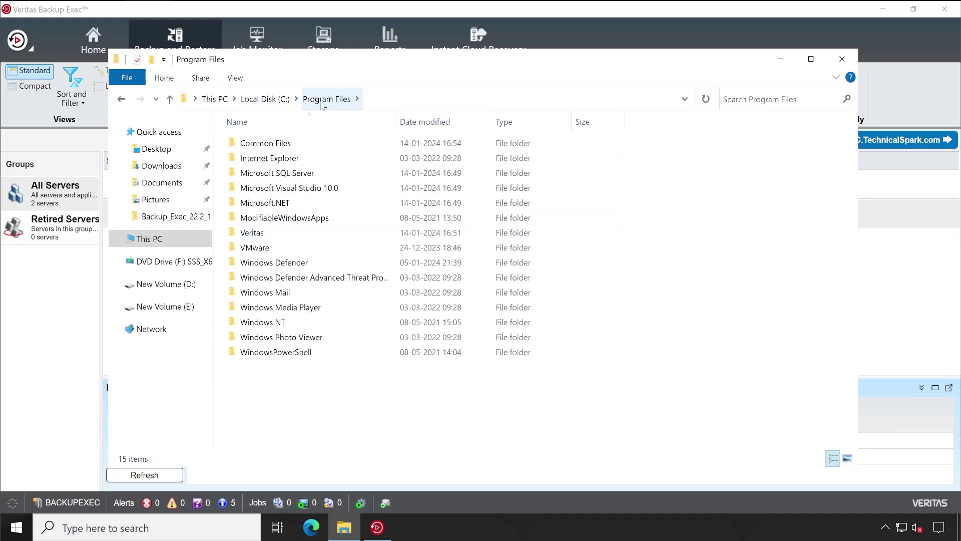
pyautogui.doubleClick(303, 232)
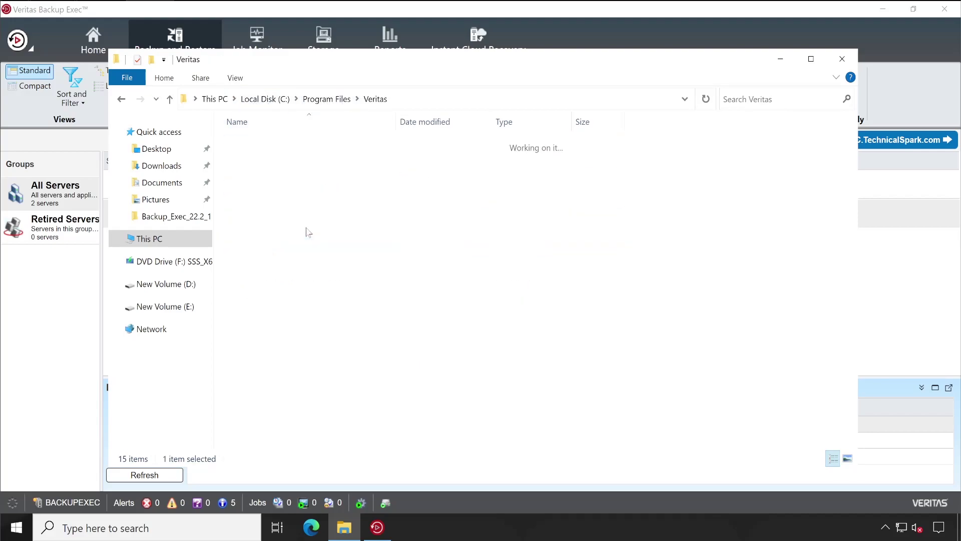
pyautogui.doubleClick(270, 145)
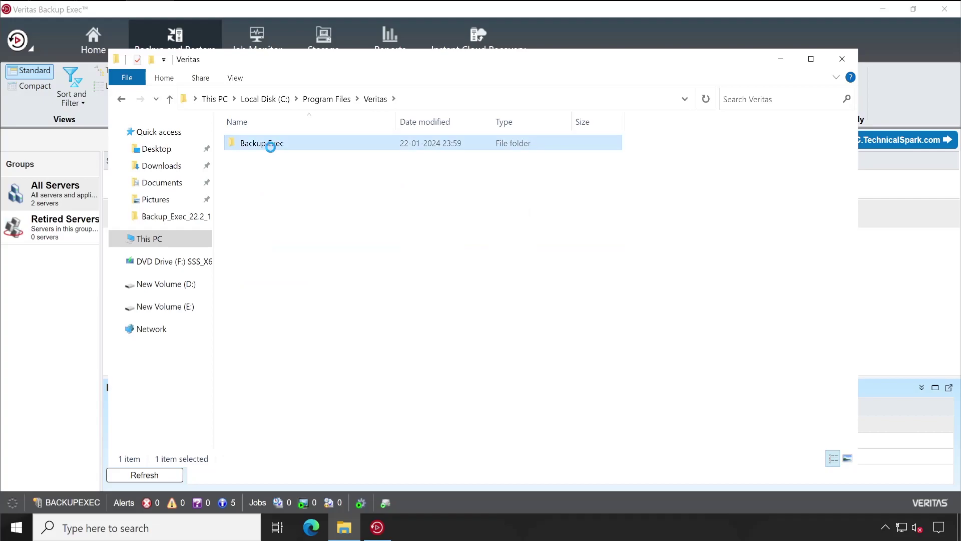
pyautogui.doubleClick(273, 144)
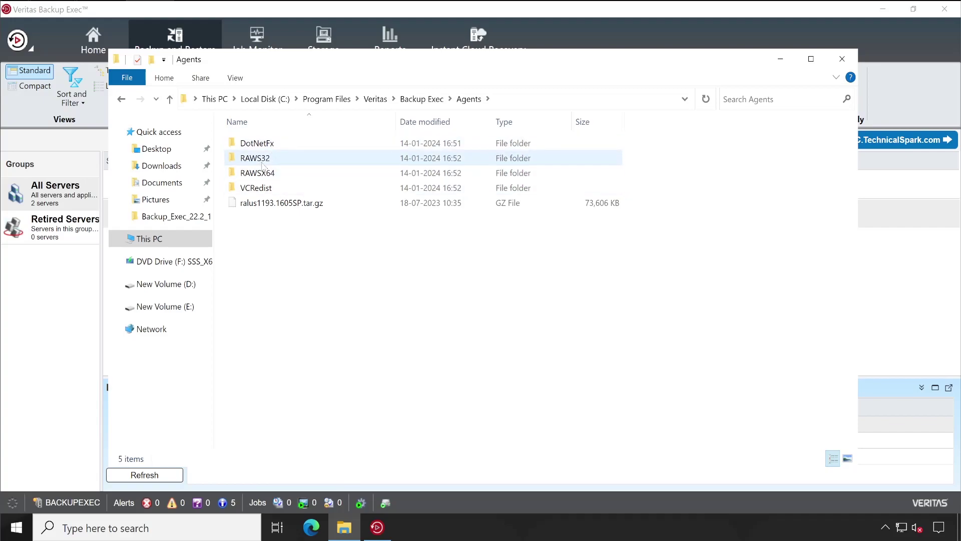
pyautogui.click(273, 160)
pyautogui.click(278, 174)
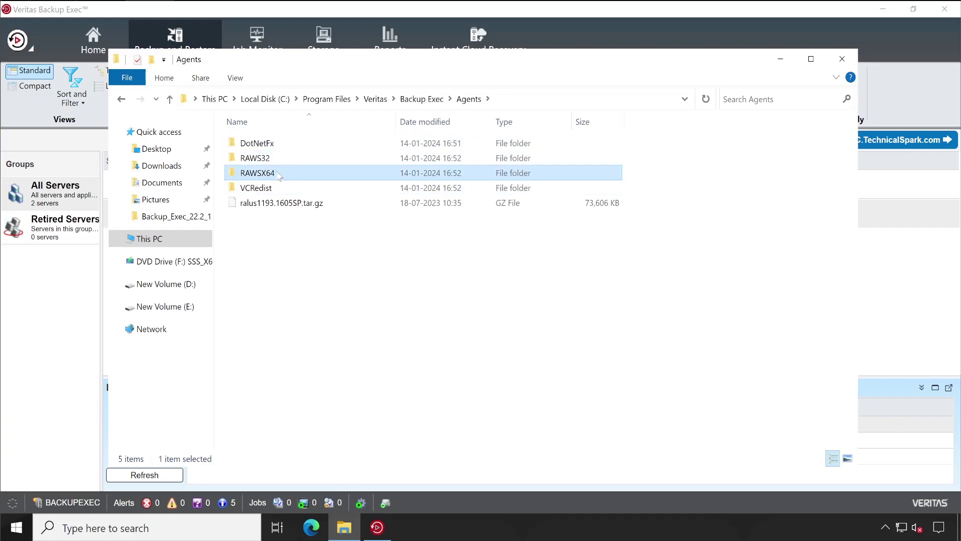
pyautogui.click(282, 204)
pyautogui.click(268, 175)
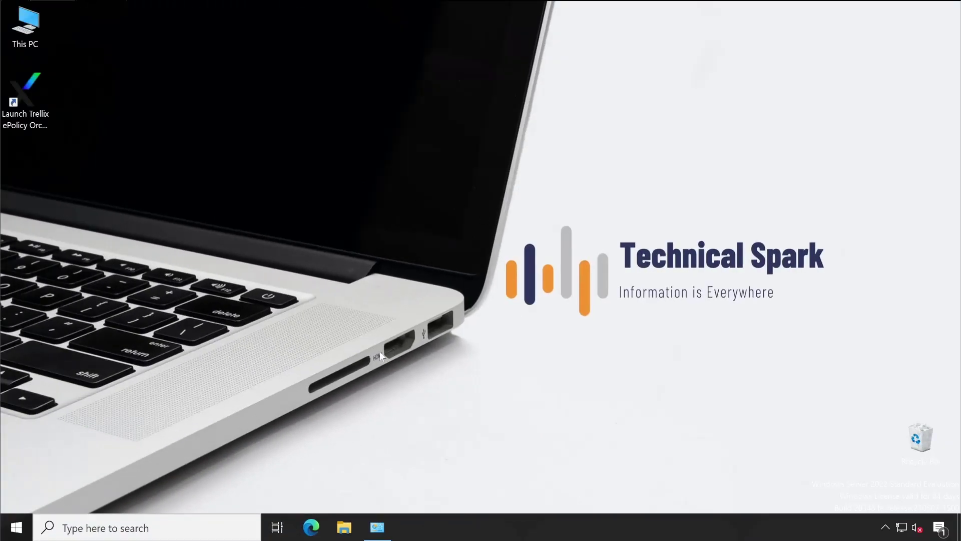
# - Open \\BackupExec\C$ from Run and browse to Program Files\Veritas\Backup Exec
pyautogui.rightClick(16, 524)
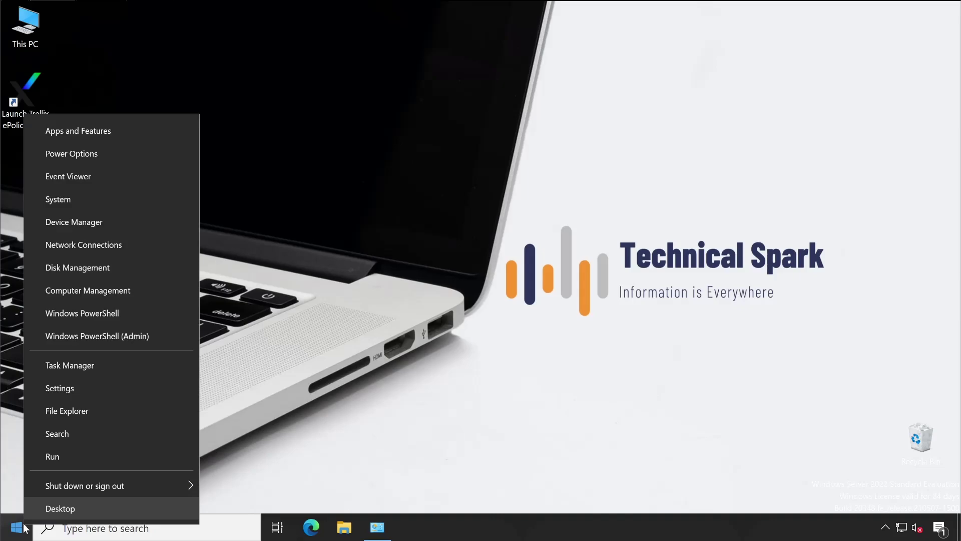
pyautogui.click(64, 457)
pyautogui.press('Return')
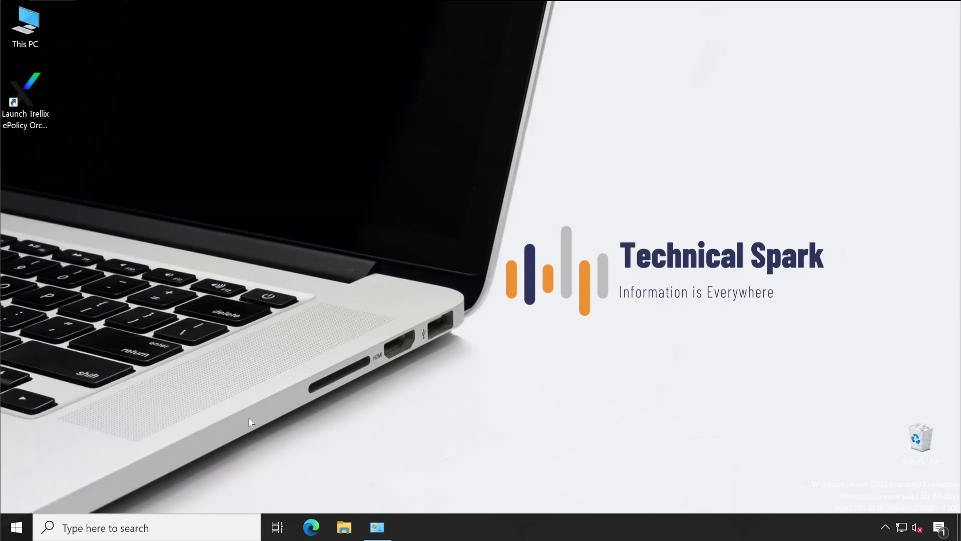
pyautogui.click(281, 161)
pyautogui.doubleClick(282, 160)
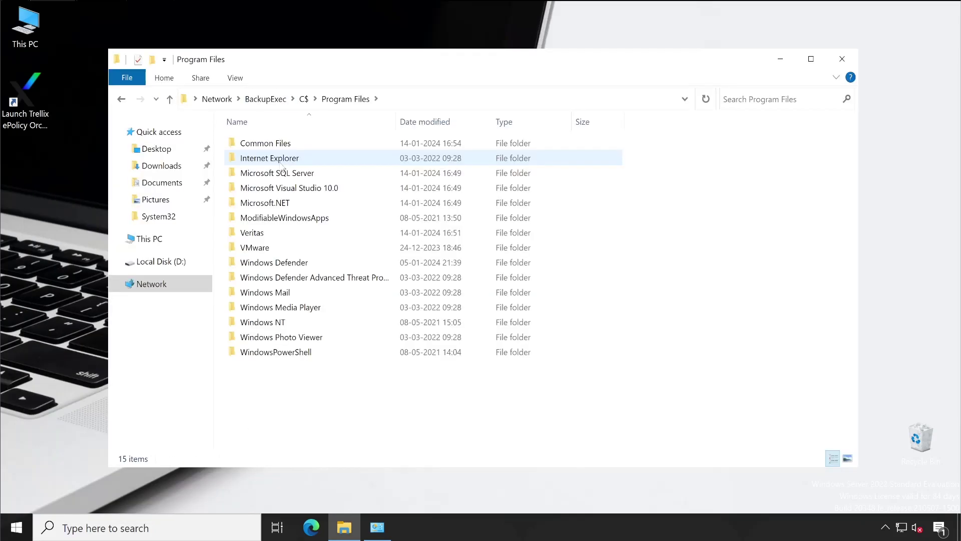
pyautogui.click(265, 233)
pyautogui.doubleClick(265, 233)
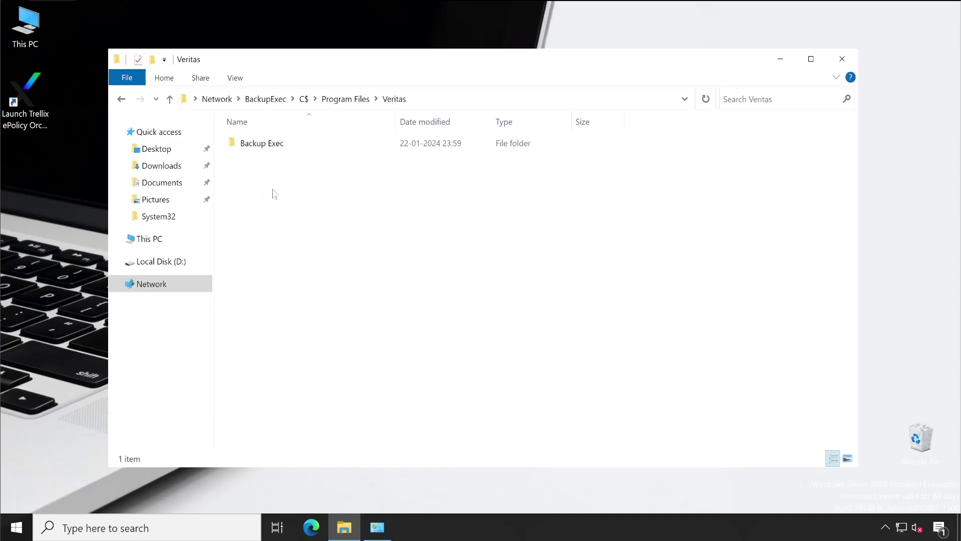
pyautogui.doubleClick(273, 144)
# - Copy the Agents folder, paste it onto the desktop, and close the remote window
pyautogui.click(264, 145)
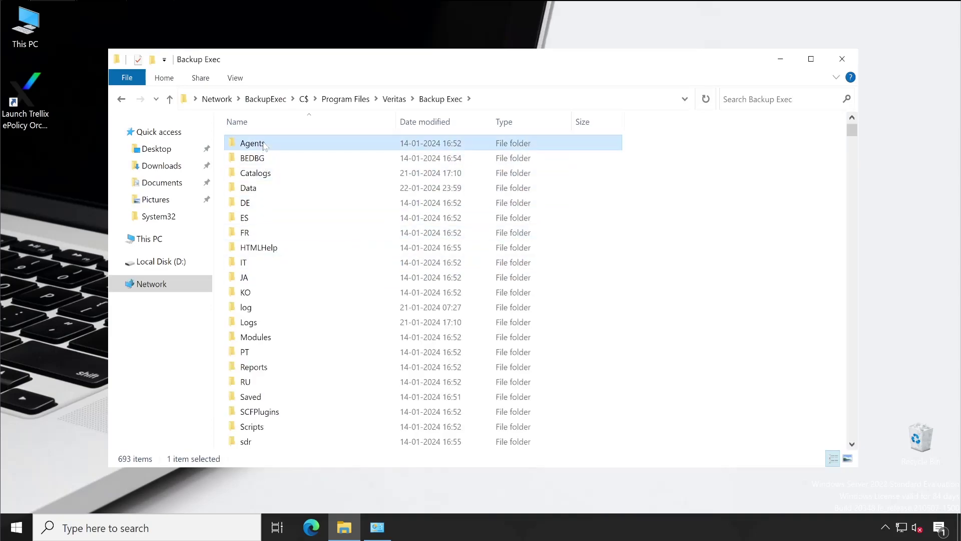
pyautogui.rightClick(264, 145)
pyautogui.press('Escape')
pyautogui.rightClick(42, 204)
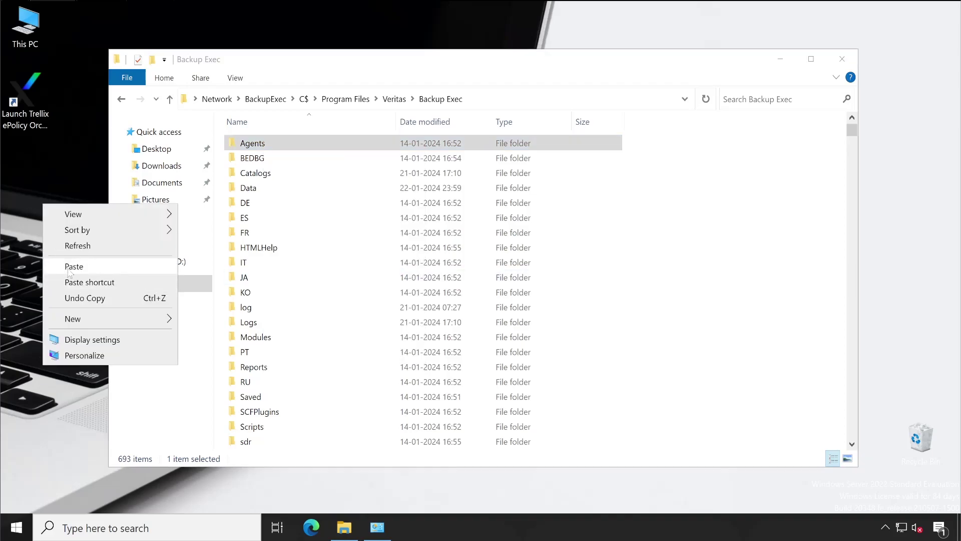
pyautogui.click(74, 267)
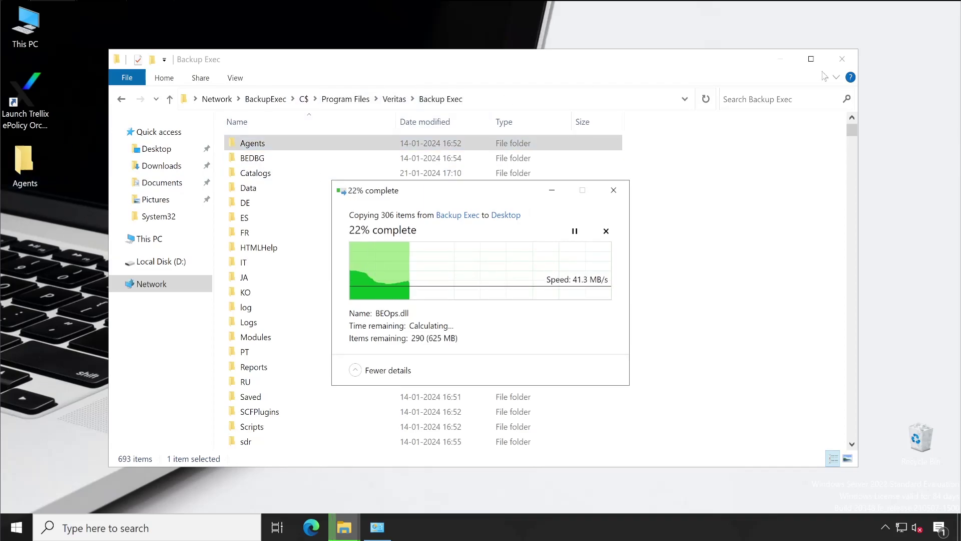
pyautogui.click(841, 66)
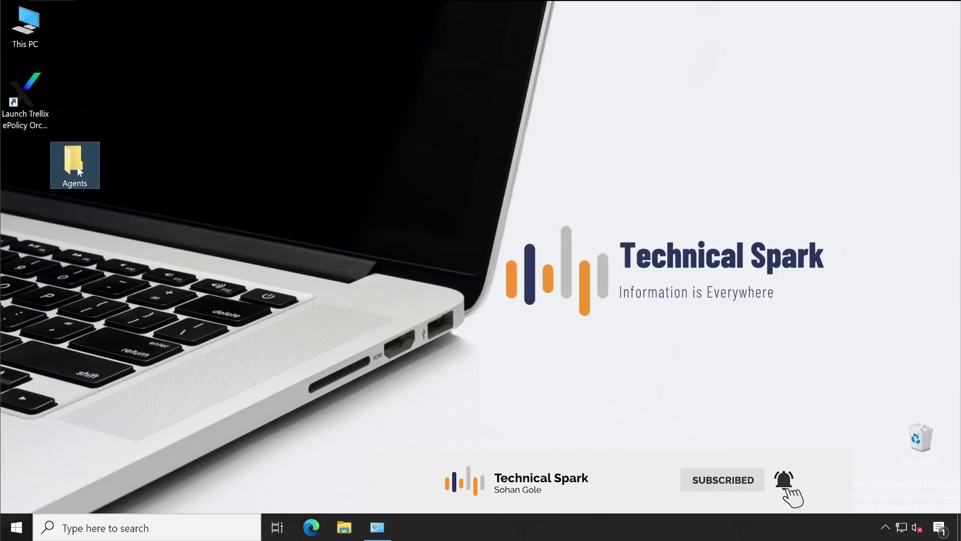
# - Run Setup as administrator from the desktop Agents\RAWSX64 folder
pyautogui.doubleClick(79, 171)
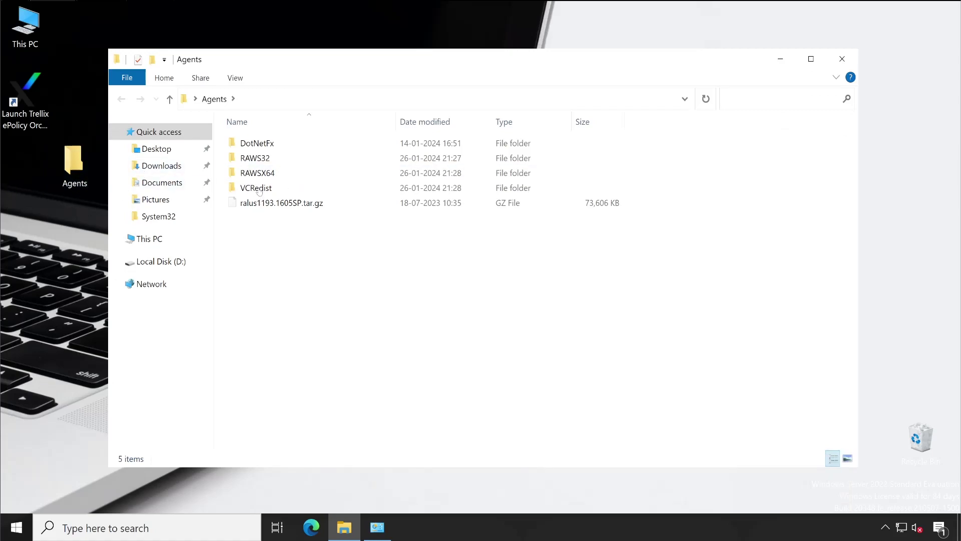
pyautogui.doubleClick(267, 175)
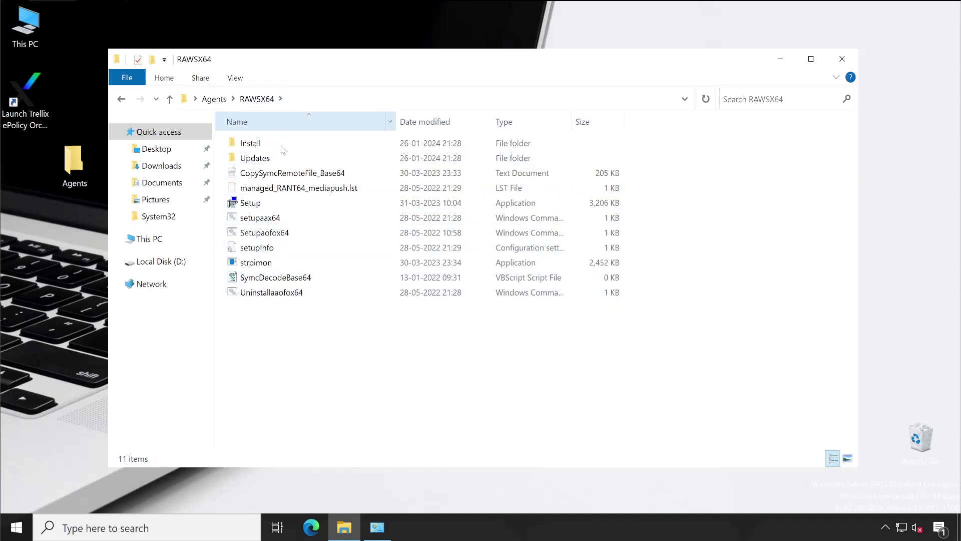
pyautogui.rightClick(252, 208)
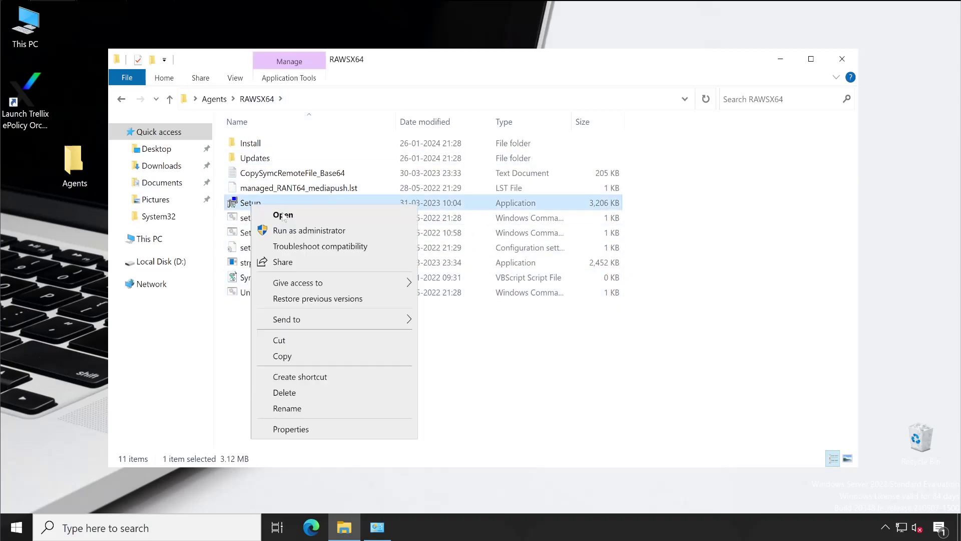
pyautogui.click(296, 232)
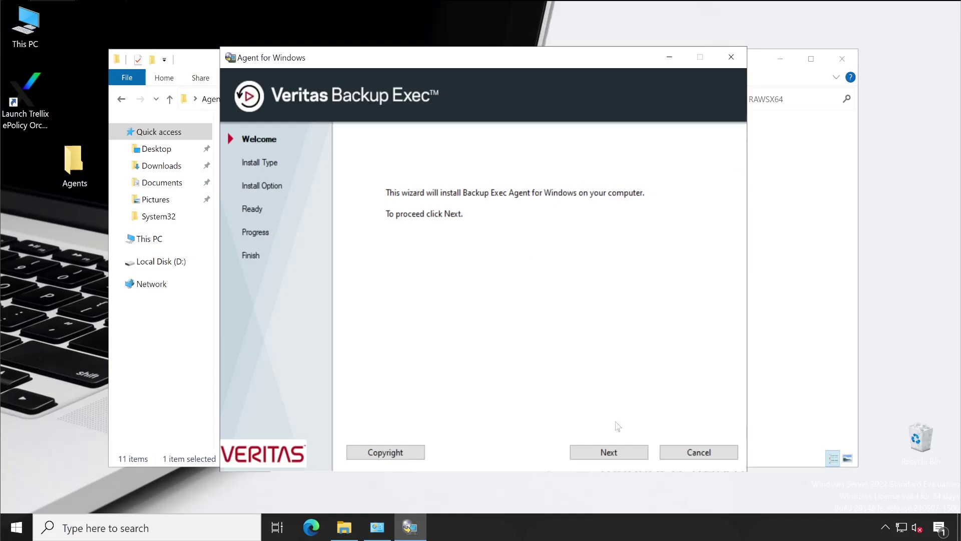
# - Keep Local Install and the default C:\Program Files\Veritas\Backup Exec\RAWS\ folder, then start installing
pyautogui.click(614, 452)
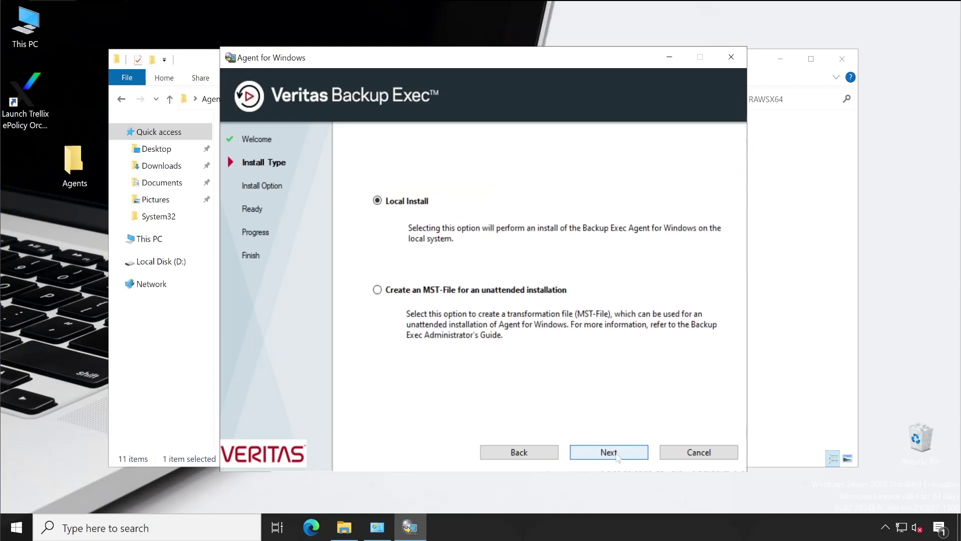
pyautogui.click(616, 453)
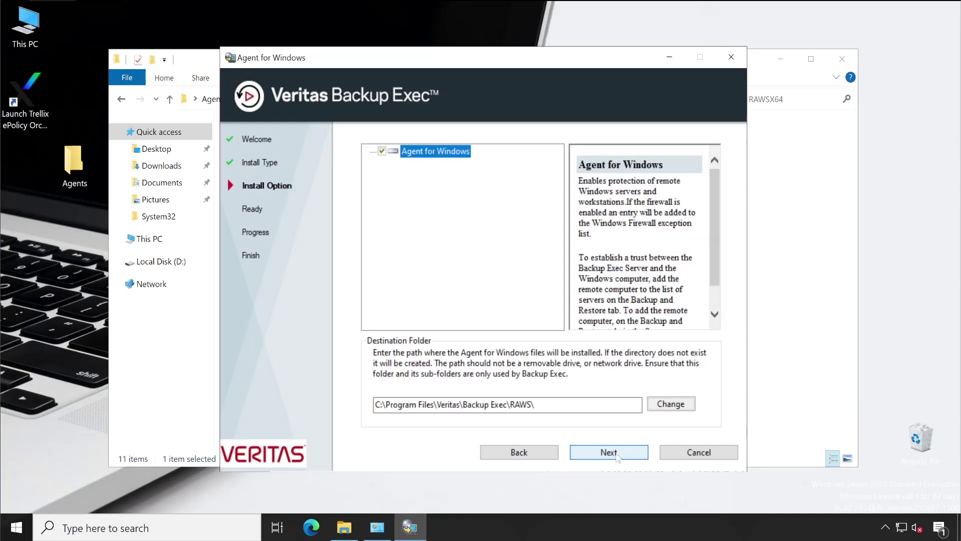
pyautogui.click(617, 455)
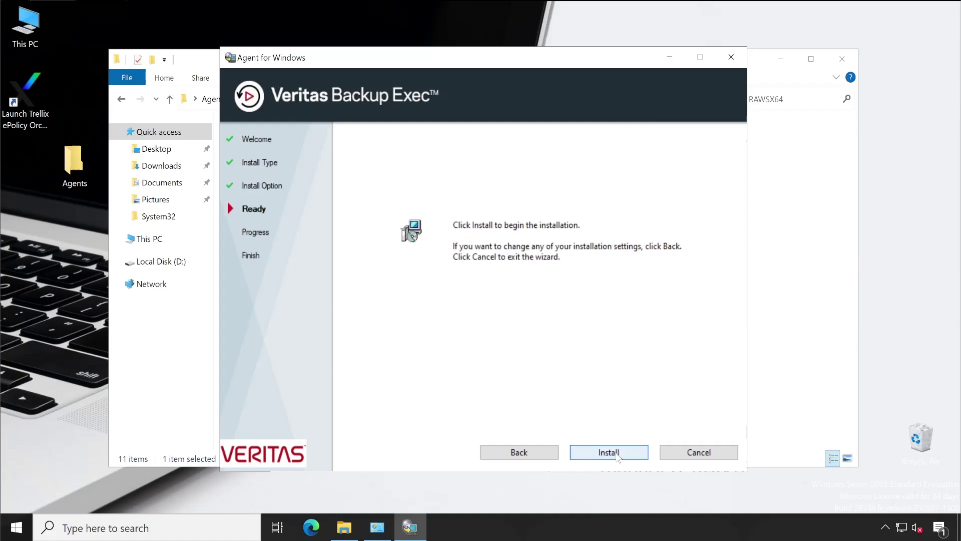
pyautogui.click(617, 455)
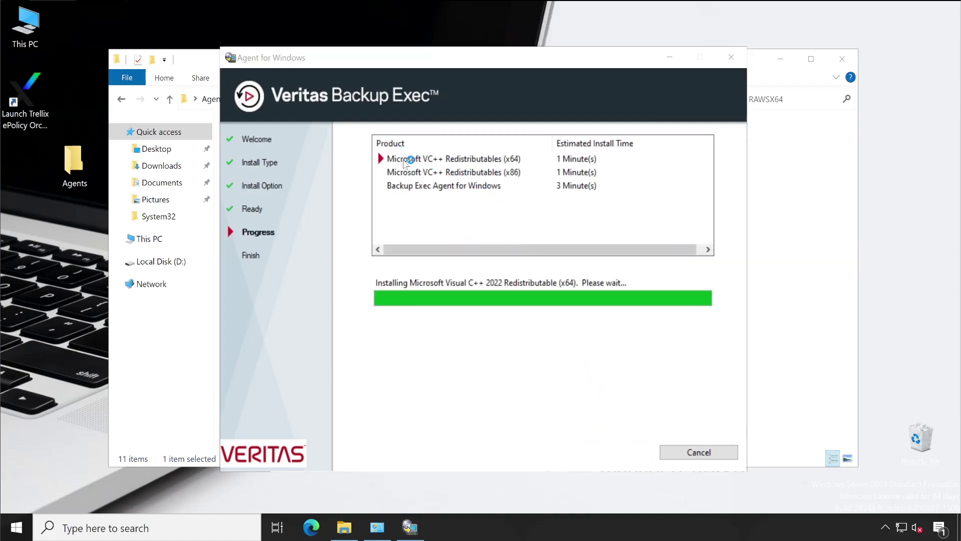
# - While both VC++ redistributables install, close the Agents folder window and recenter the installer
pyautogui.moveTo(368, 60); pyautogui.dragTo(579, 66)
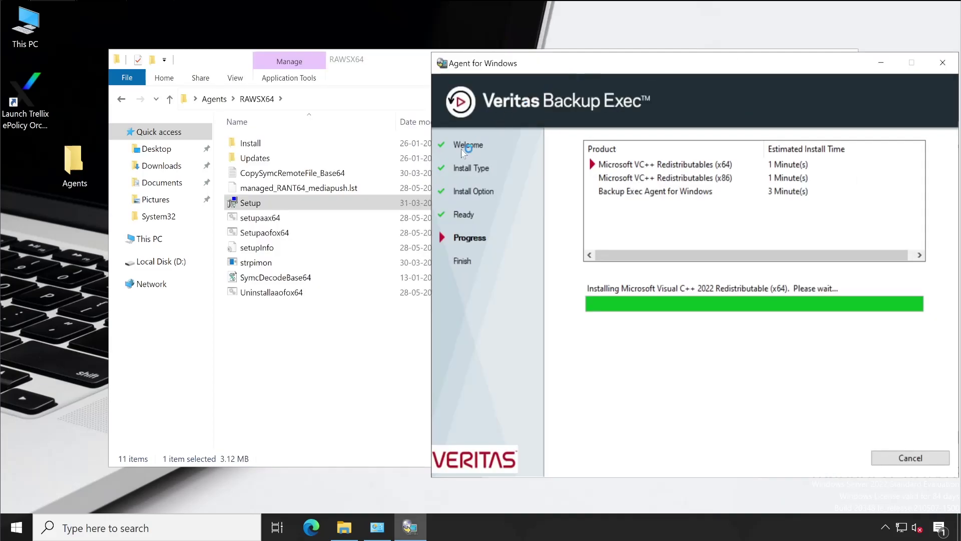
pyautogui.click(214, 98)
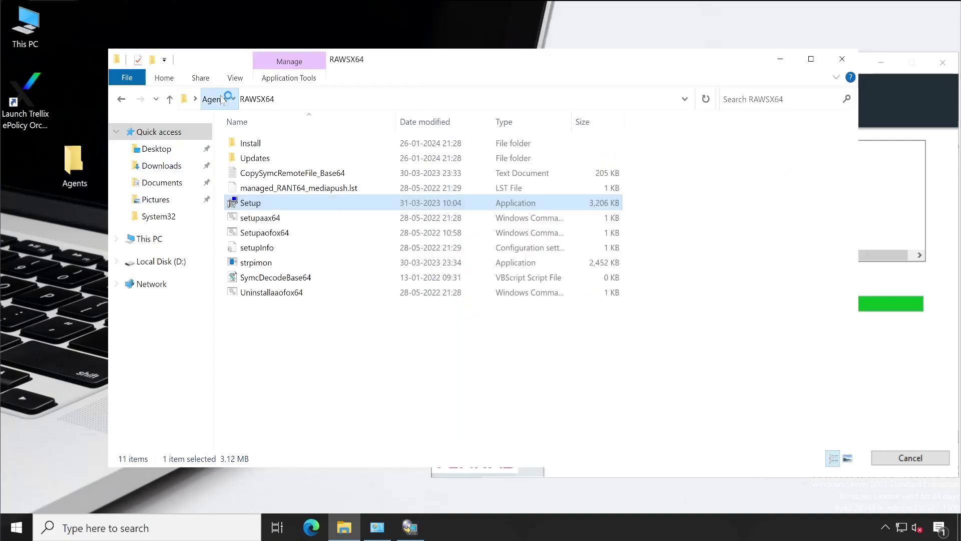
pyautogui.click(897, 84)
pyautogui.click(268, 177)
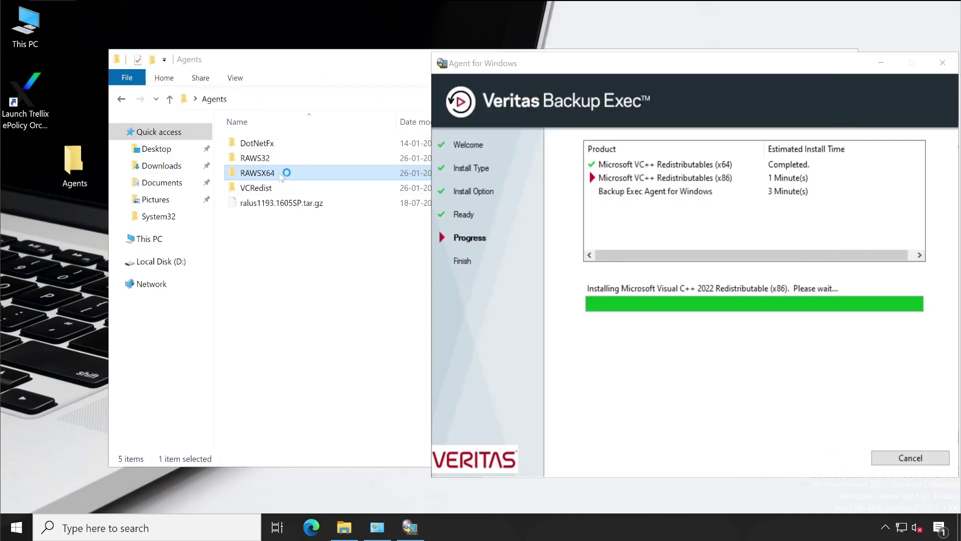
pyautogui.click(670, 190)
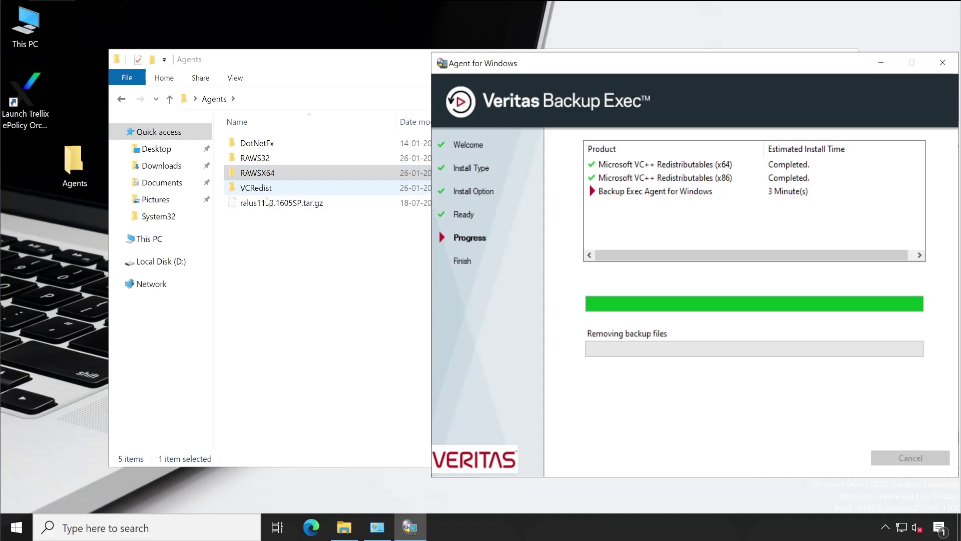
pyautogui.click(348, 73)
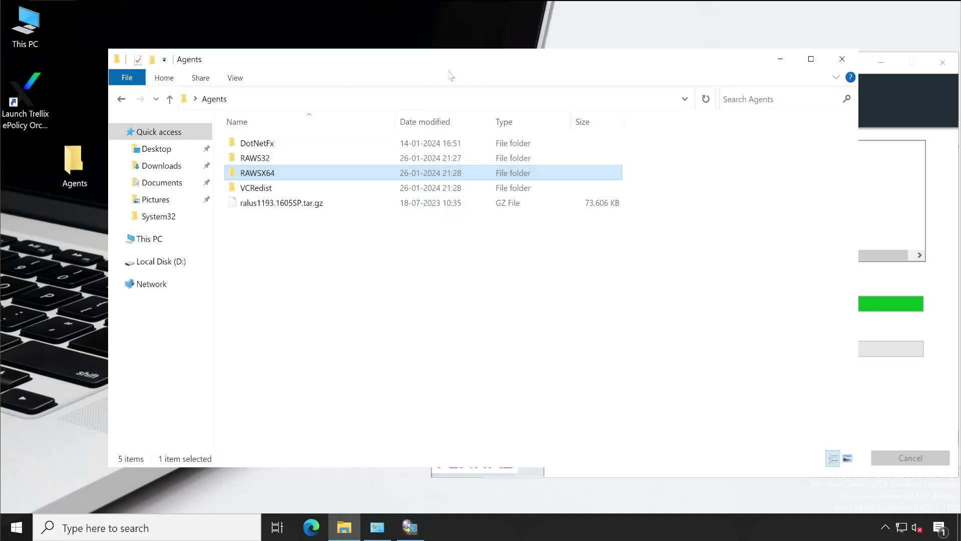
pyautogui.click(842, 59)
pyautogui.moveTo(762, 69); pyautogui.dragTo(476, 58)
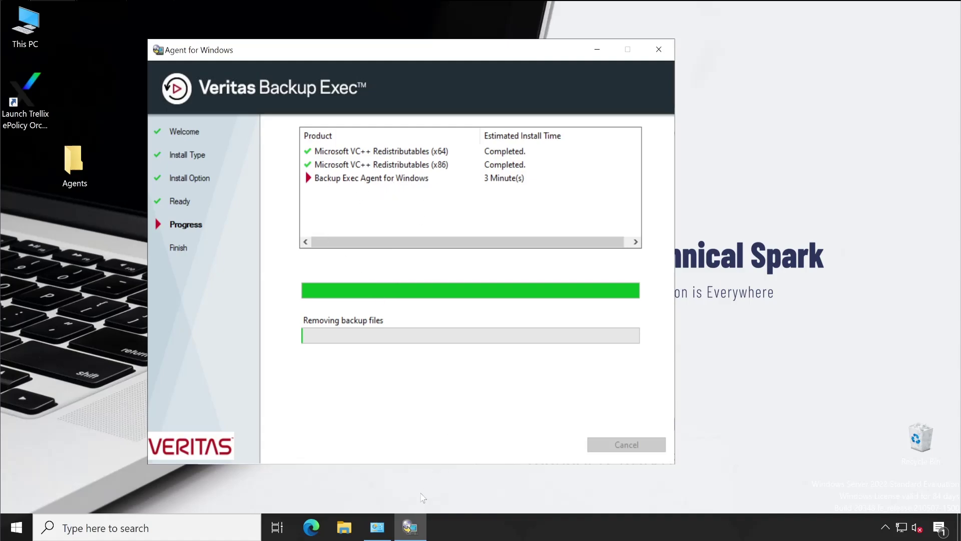
# - Refresh Programs and Features sorted newest first, confirming Remote Agent 22.0.1193 and both VC++ redistributables
pyautogui.click(377, 526)
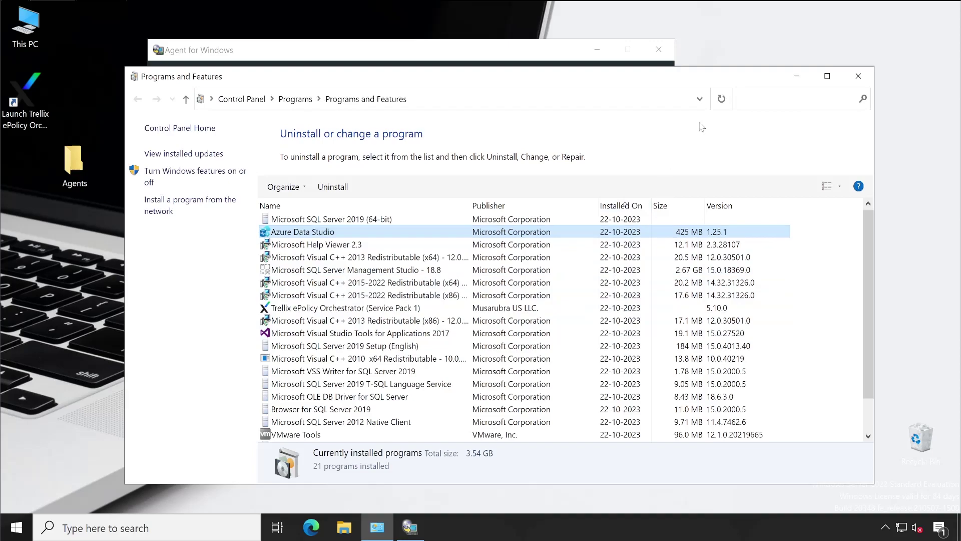
pyautogui.click(721, 98)
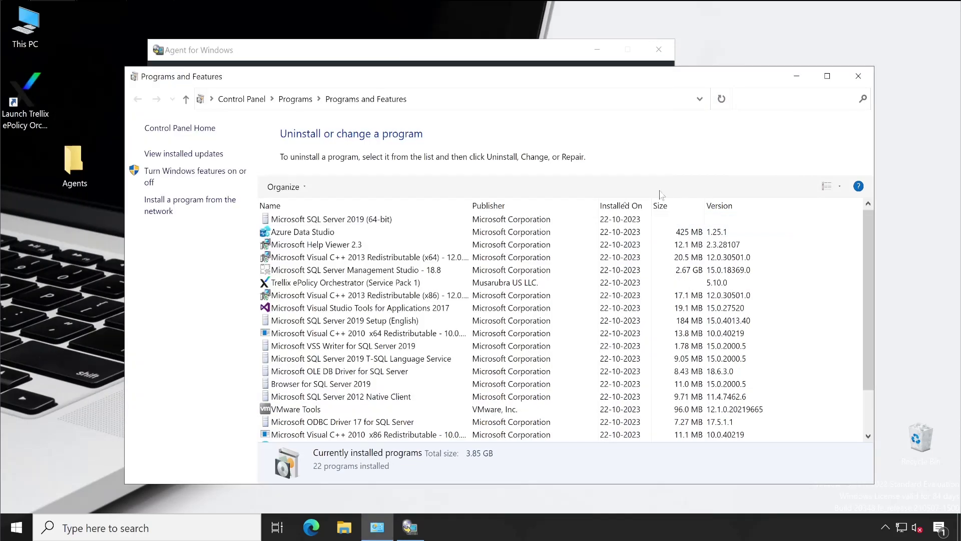
pyautogui.click(618, 206)
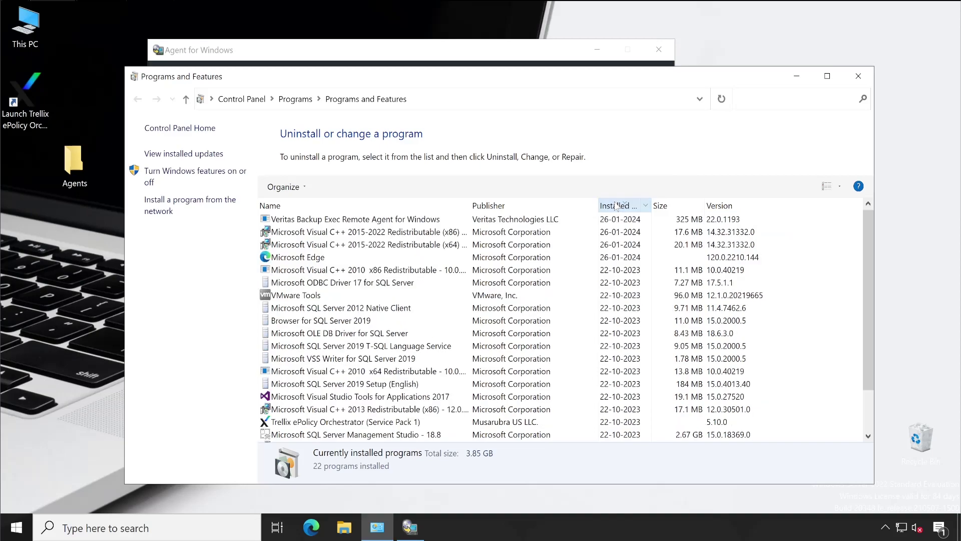
pyautogui.click(301, 220)
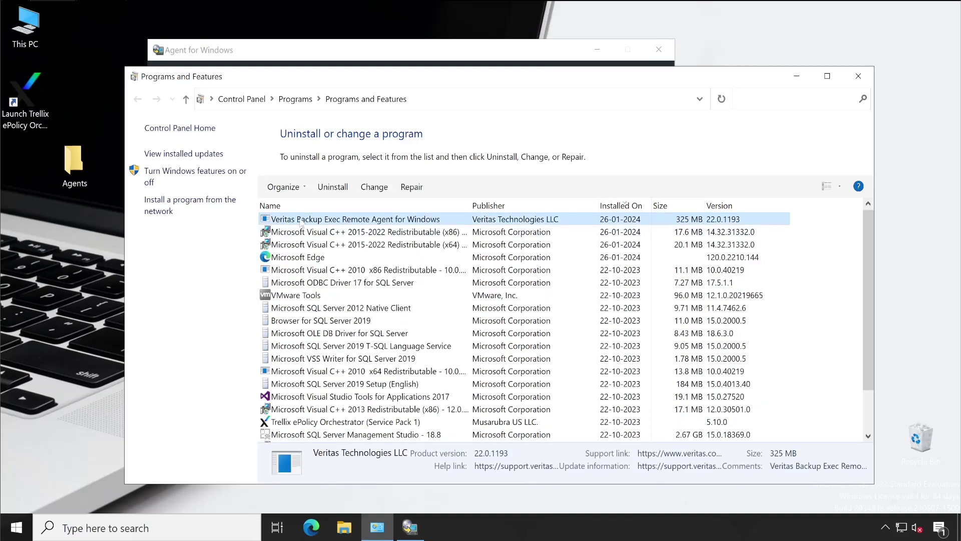
pyautogui.click(346, 243)
pyautogui.click(353, 235)
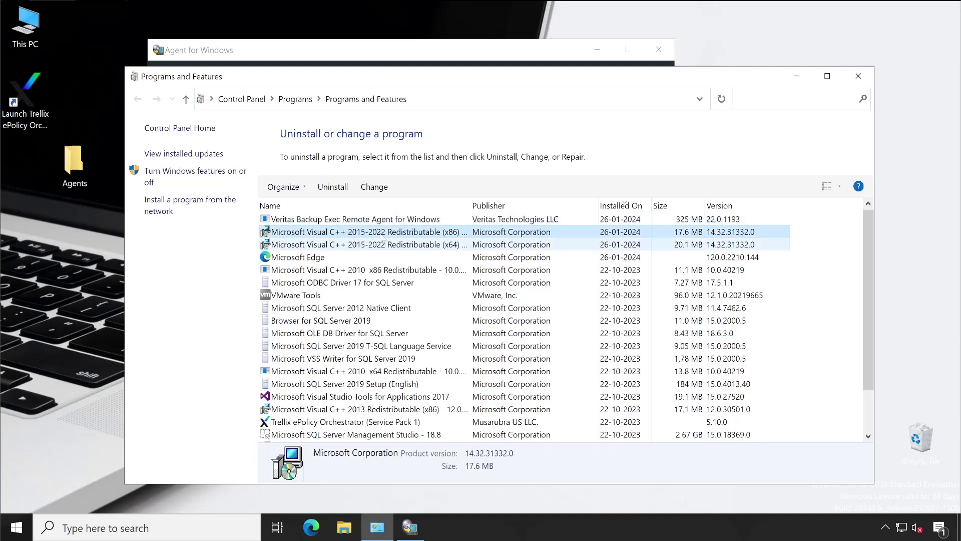
pyautogui.click(796, 76)
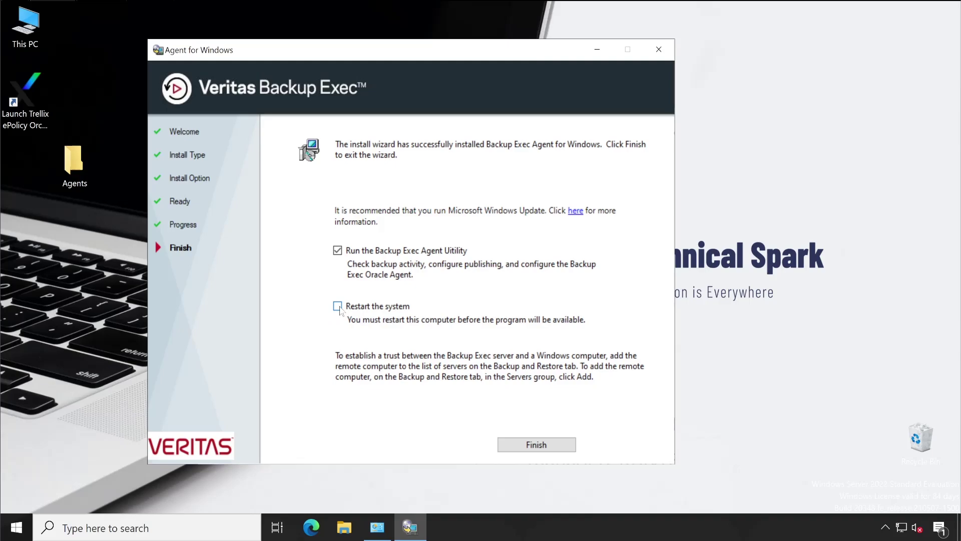
# - Finish the install without restarting and browse the Agent Utility's Publishing, Security, Oracle and Database Access tabs
pyautogui.click(525, 444)
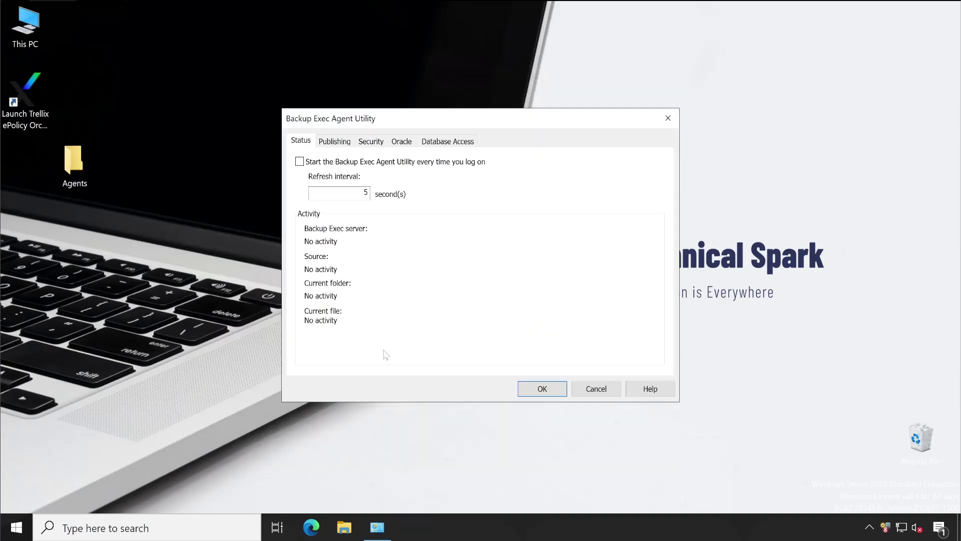
pyautogui.click(338, 142)
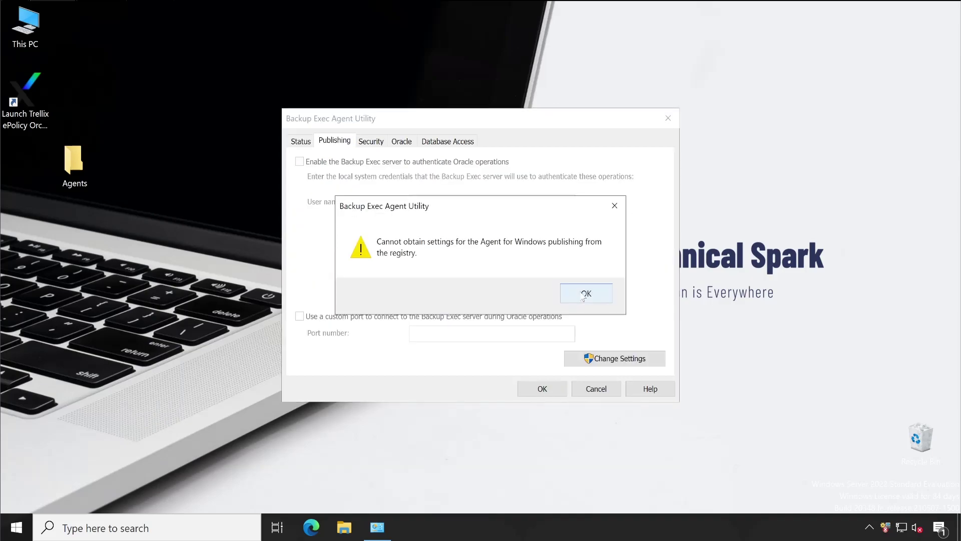
pyautogui.click(583, 295)
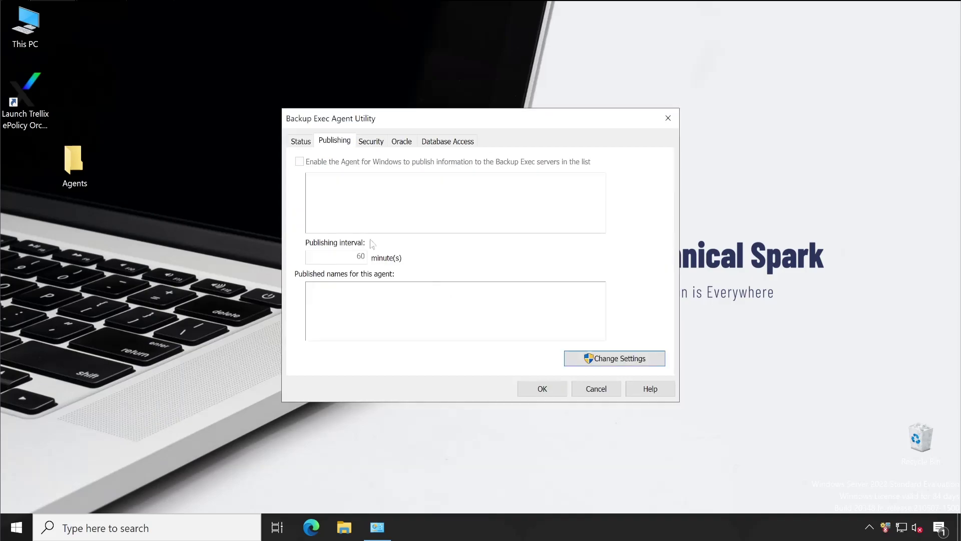
pyautogui.click(371, 144)
pyautogui.click(402, 145)
pyautogui.click(457, 143)
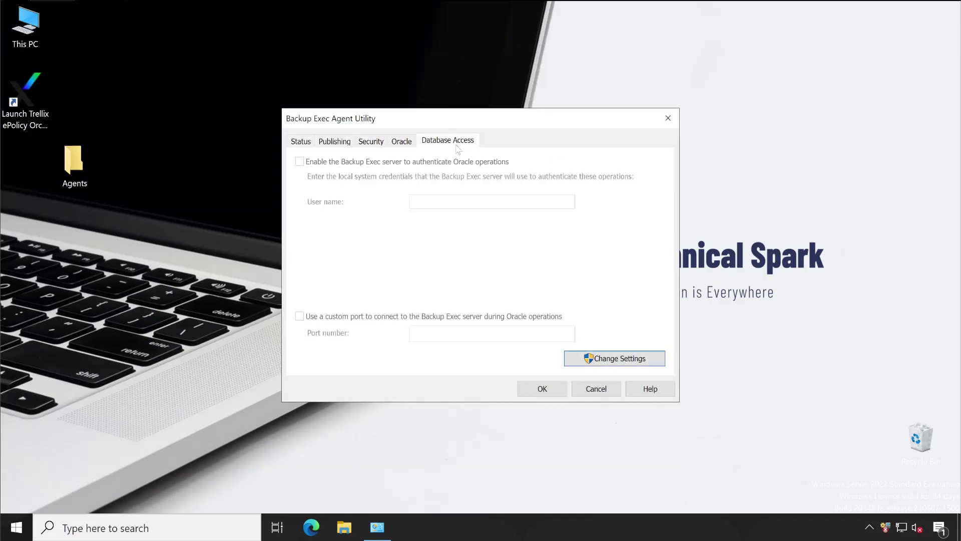
# - Recheck Publishing, dismiss its error, cancel the utility, and restore Programs and Features
pyautogui.click(301, 142)
pyautogui.click(339, 144)
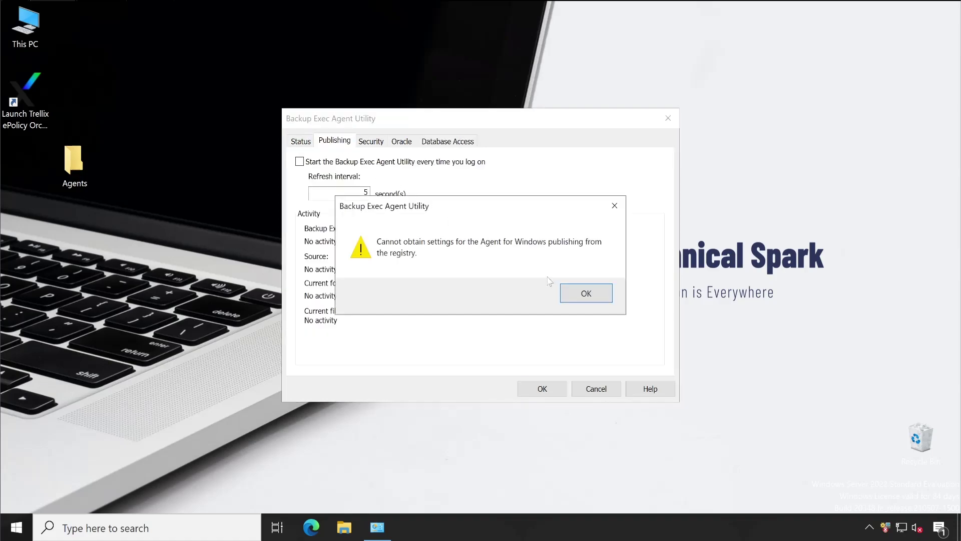
pyautogui.click(582, 295)
pyautogui.click(596, 389)
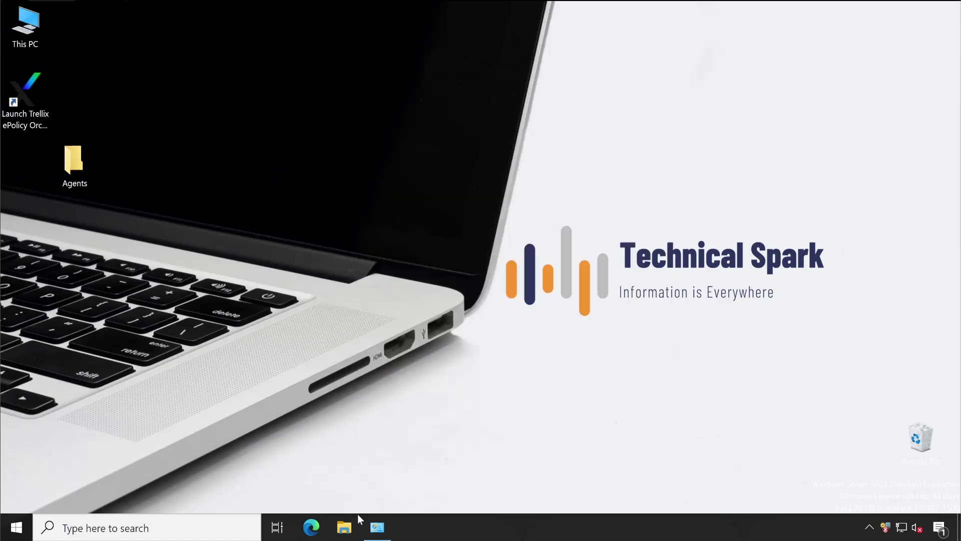
pyautogui.click(377, 527)
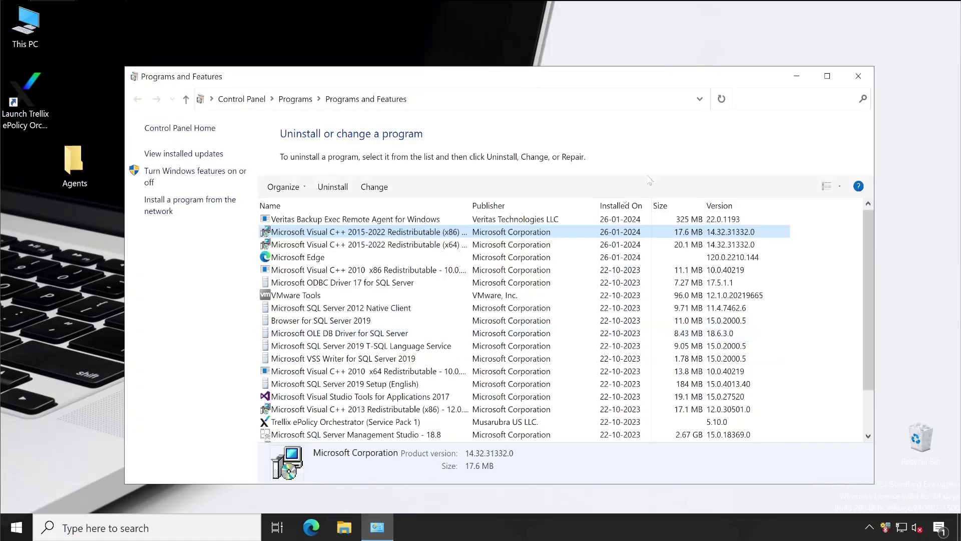
# - Close Programs and Features and permanently delete the desktop Agents folder
pyautogui.click(858, 76)
pyautogui.moveTo(125, 184); pyautogui.dragTo(74, 152)
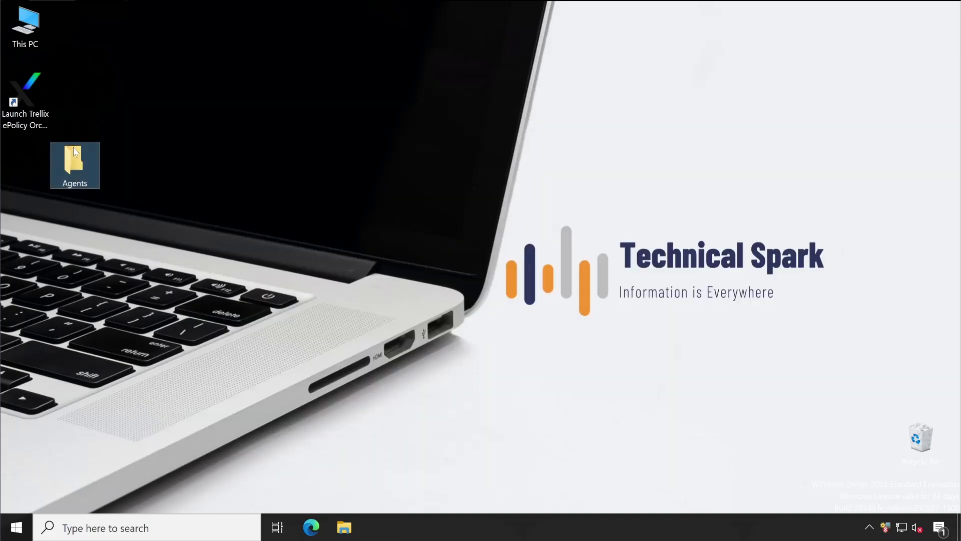
pyautogui.hotkey('shift', 'Delete')
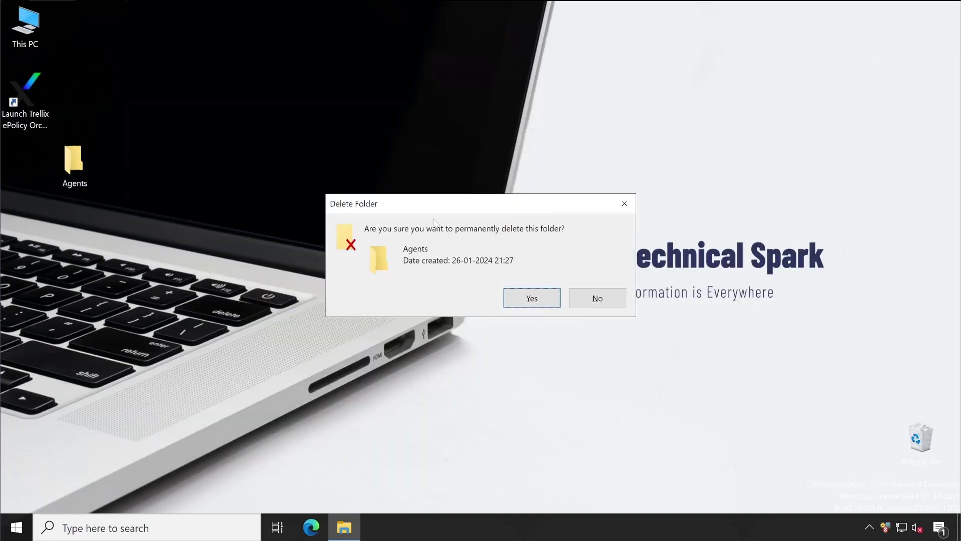
pyautogui.click(541, 299)
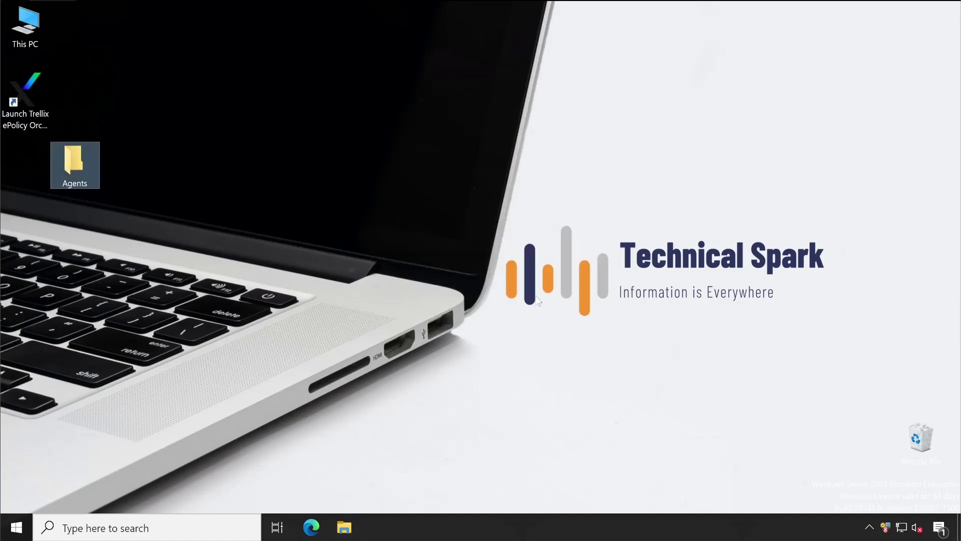
# - Restart the server from the Start menu power options
pyautogui.click(16, 527)
pyautogui.click(25, 490)
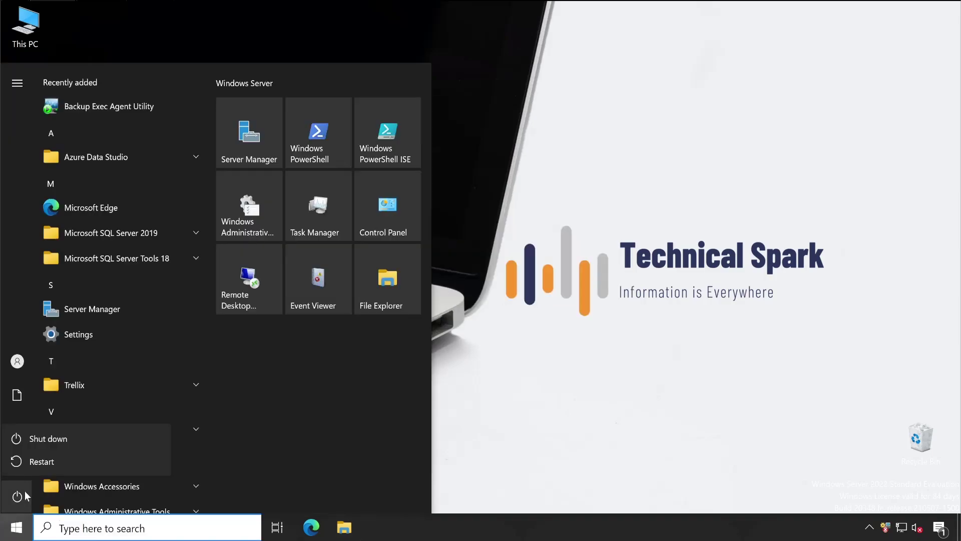
pyautogui.click(62, 462)
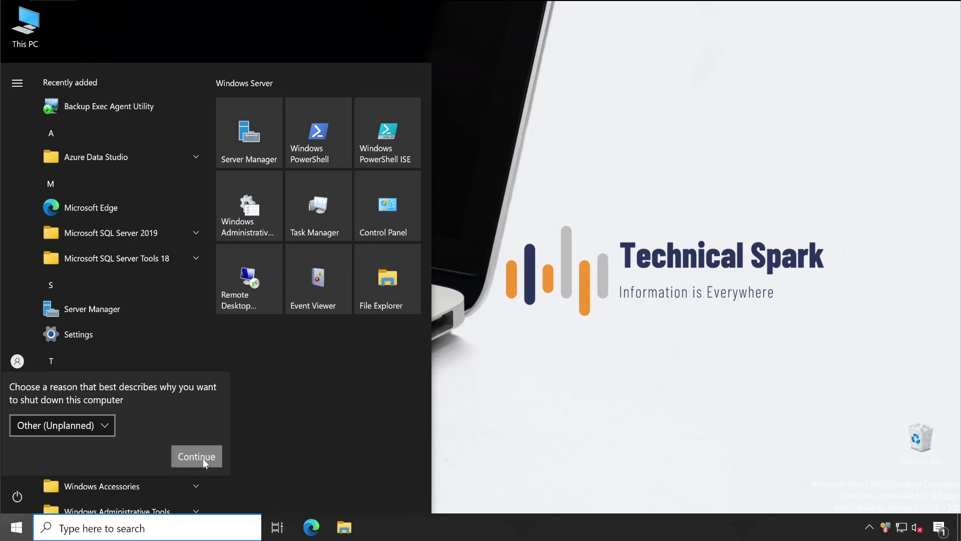
pyautogui.click(198, 457)
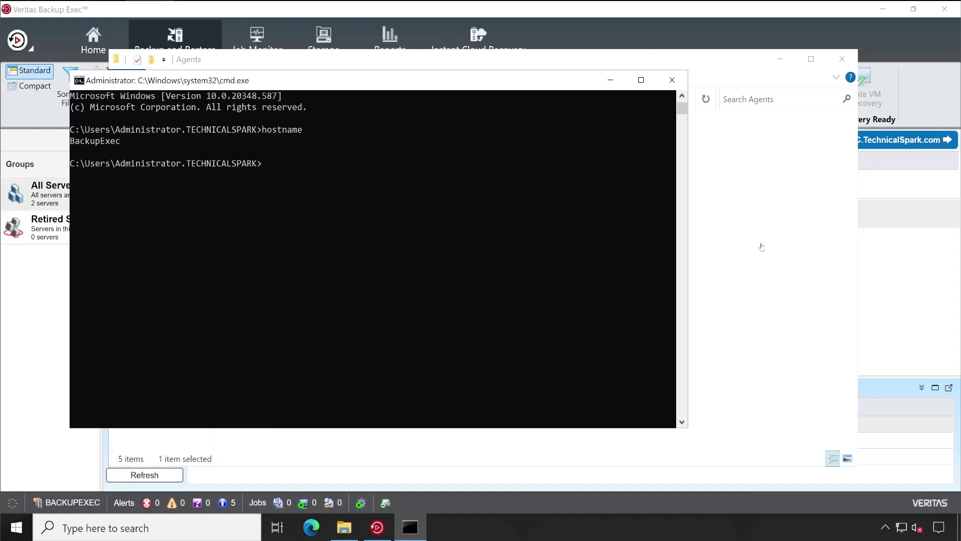
# - Close the command prompt and Agents folder, glance at the jobs view, and return to servers
pyautogui.click(672, 81)
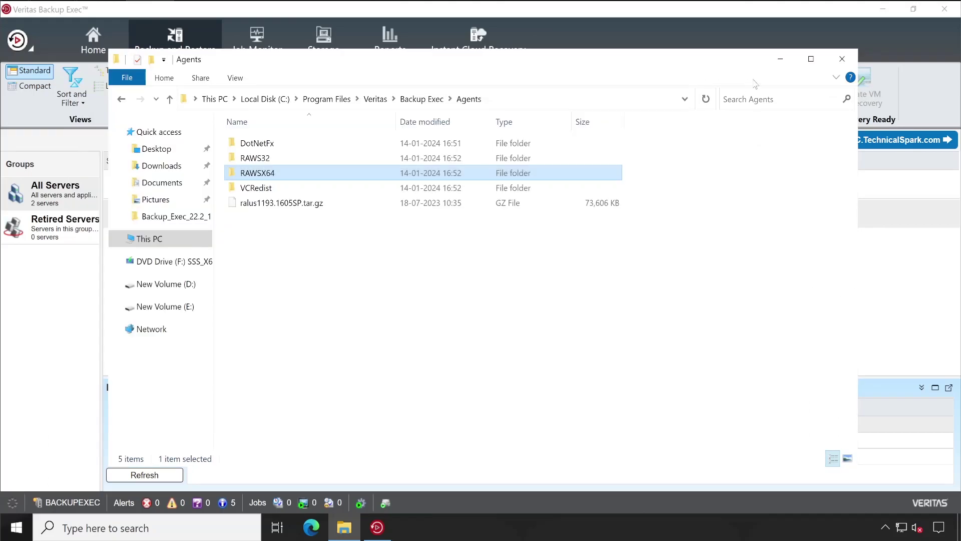
pyautogui.click(843, 59)
pyautogui.click(945, 140)
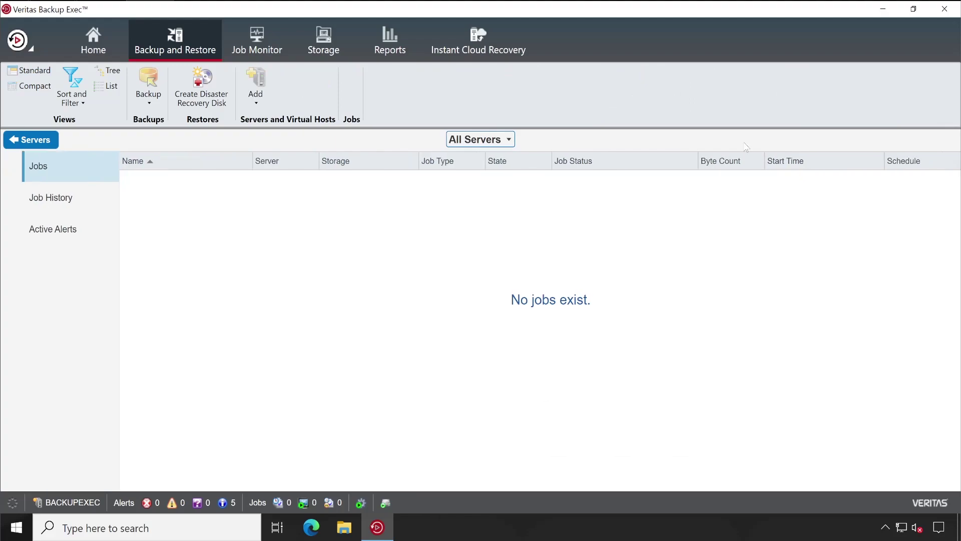
pyautogui.click(22, 145)
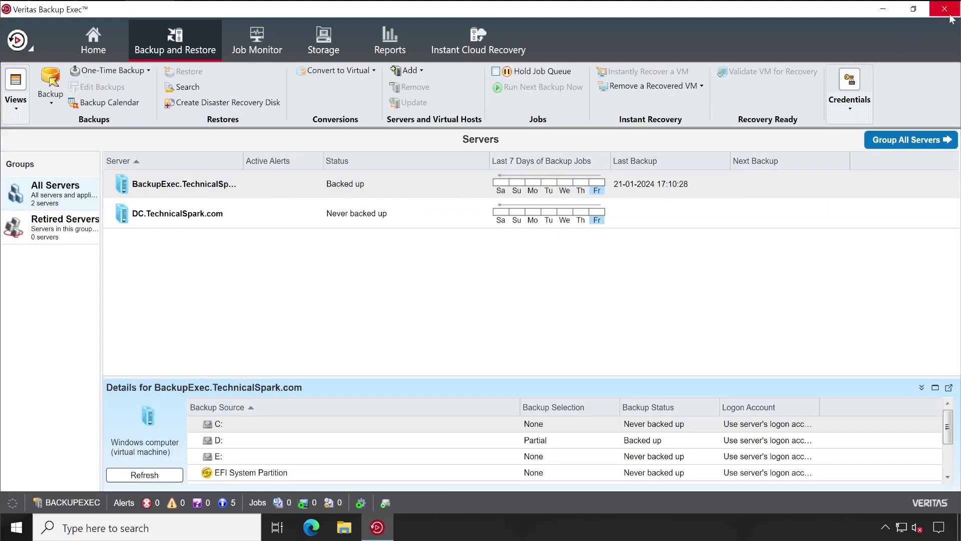
# - Relaunch the Backup Exec console and reconnect to BACKUPEXEC with the account password
pyautogui.click(946, 10)
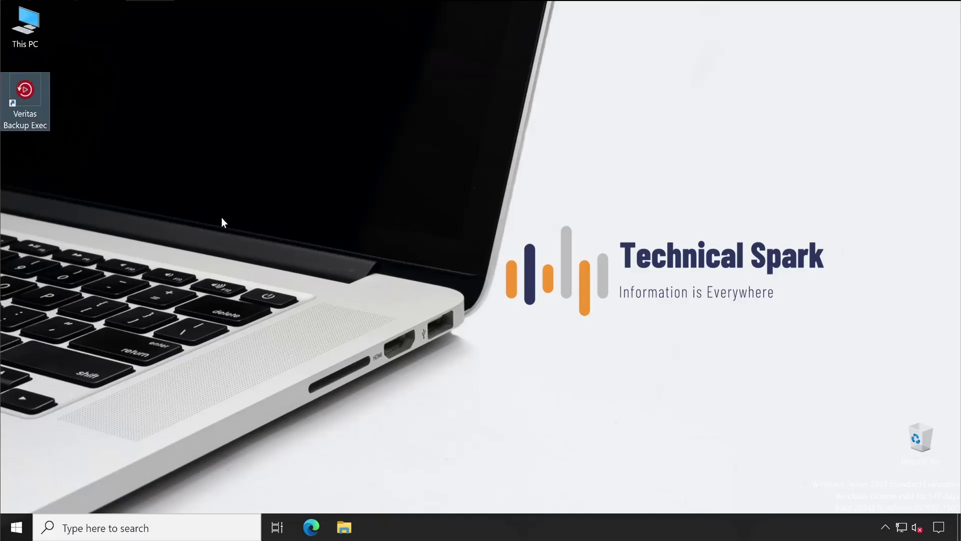
pyautogui.doubleClick(44, 98)
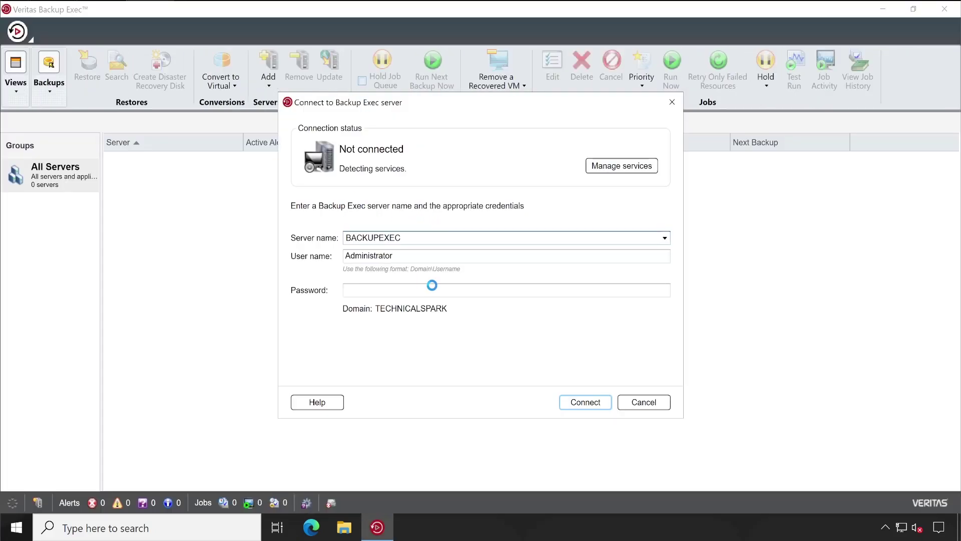
pyautogui.write('*****')
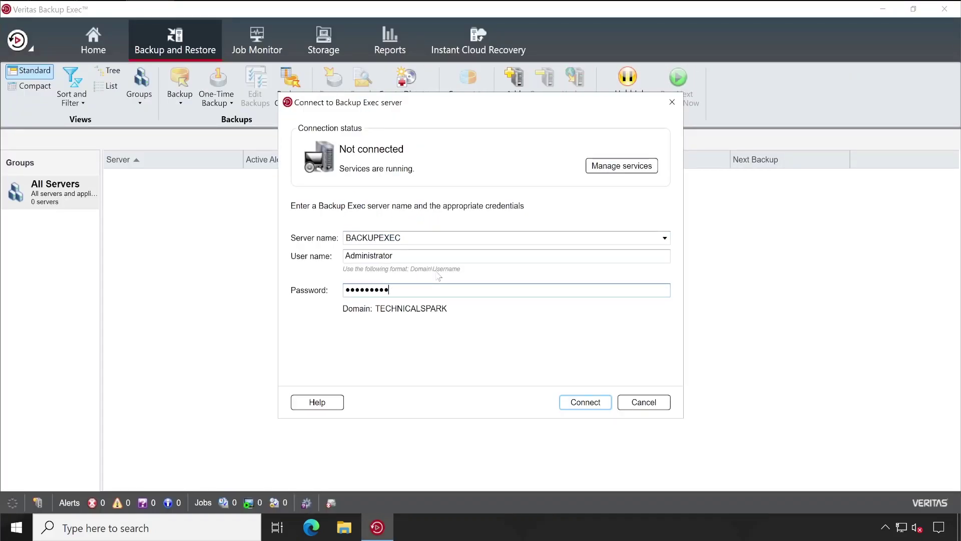
pyautogui.write('****')
pyautogui.press('Return')
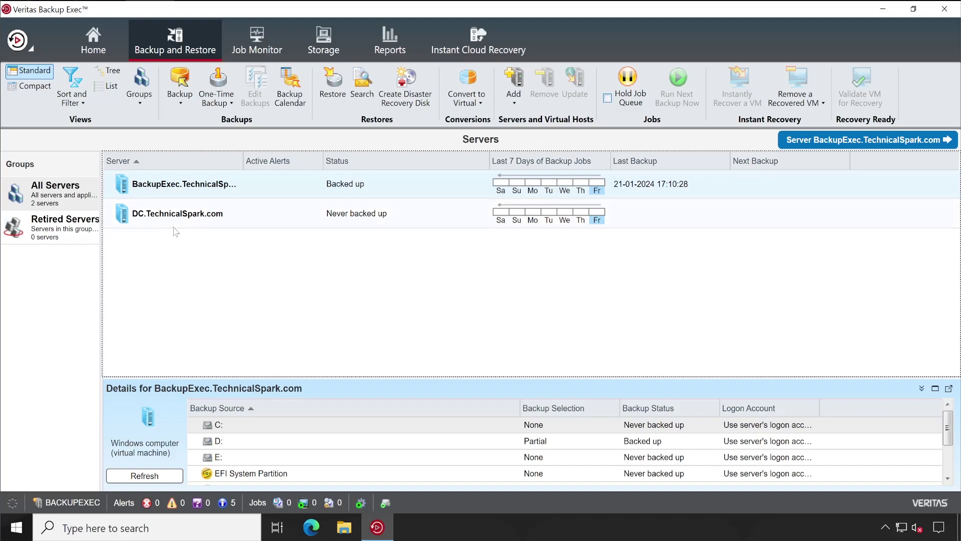
# - Dismiss the application menu and review the DC.TechnicalSpark.com and BackupExec server details
pyautogui.click(23, 47)
pyautogui.moveTo(63, 147)
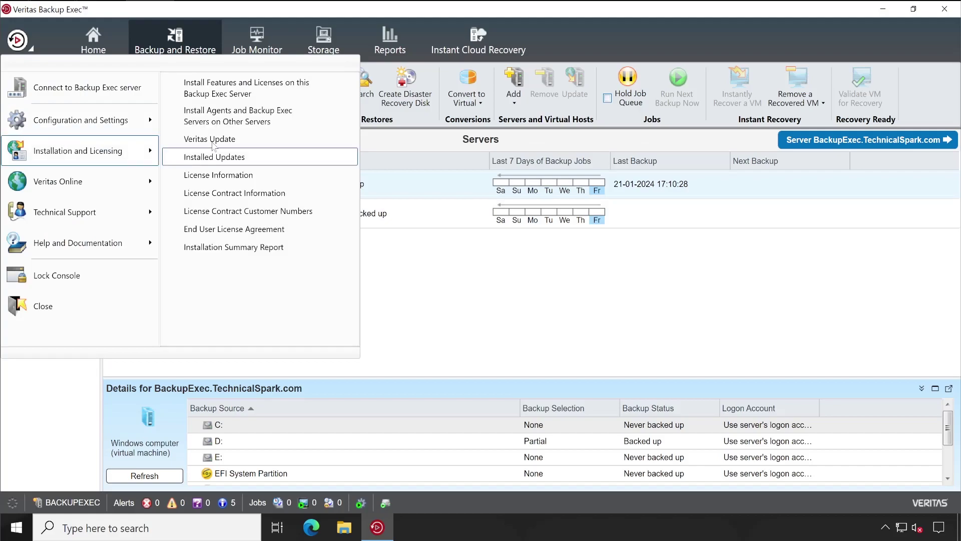
pyautogui.click(619, 284)
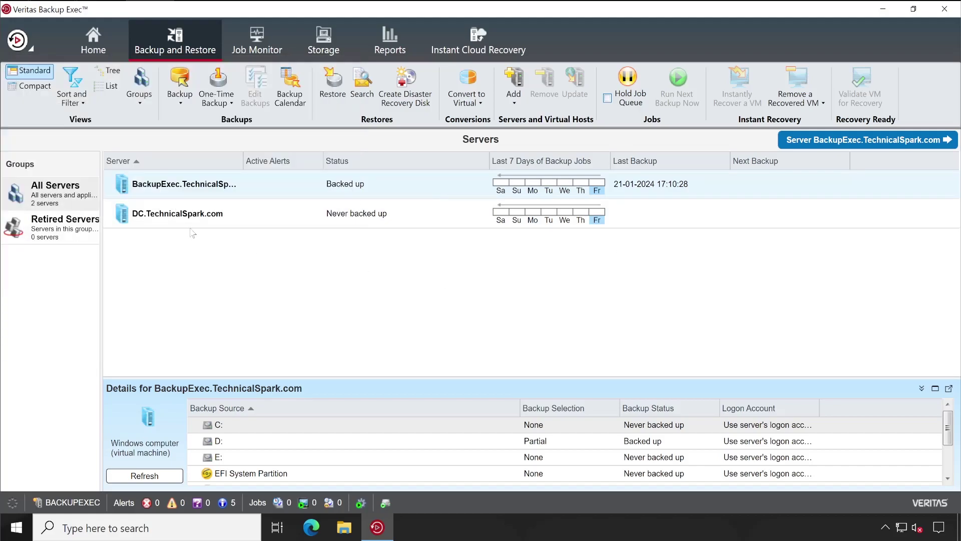
pyautogui.click(326, 215)
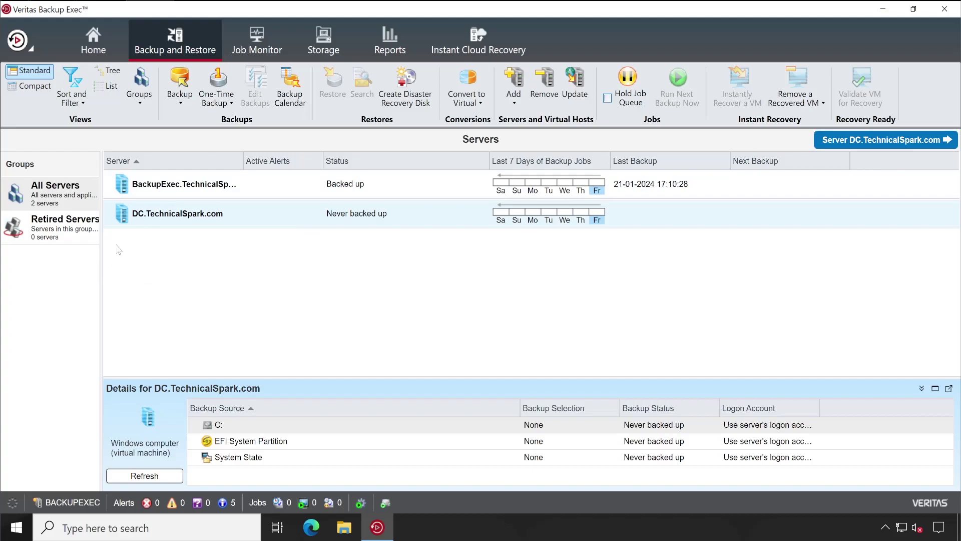
pyautogui.click(186, 190)
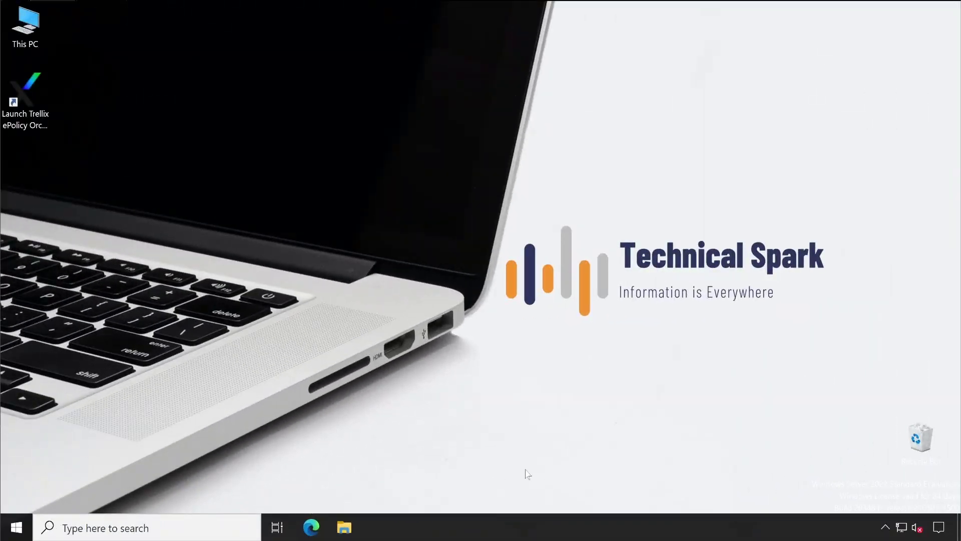
# - Launch Backup Exec Agent Utility and show its publishing settings for ePO.TechnicalSpark.com, with no servers listed
pyautogui.click(884, 527)
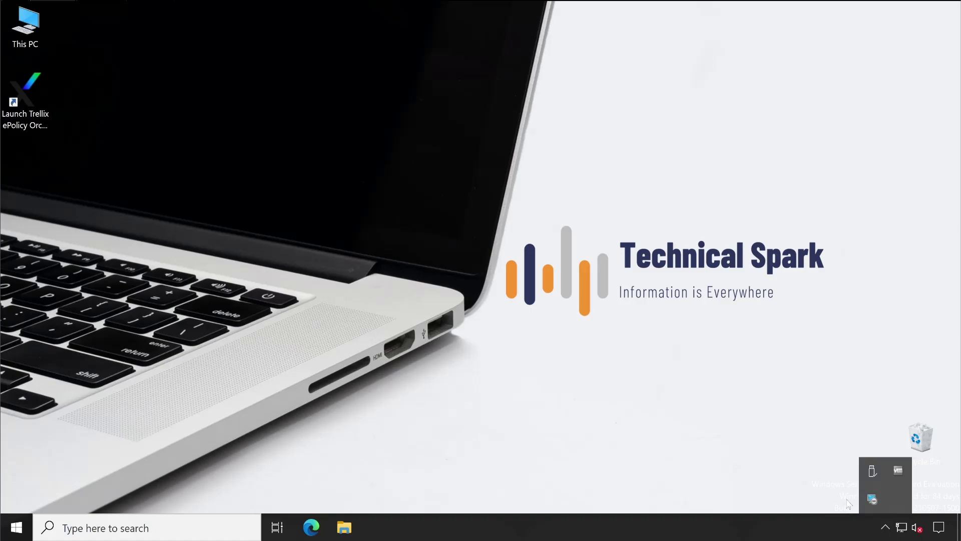
pyautogui.doubleClick(875, 498)
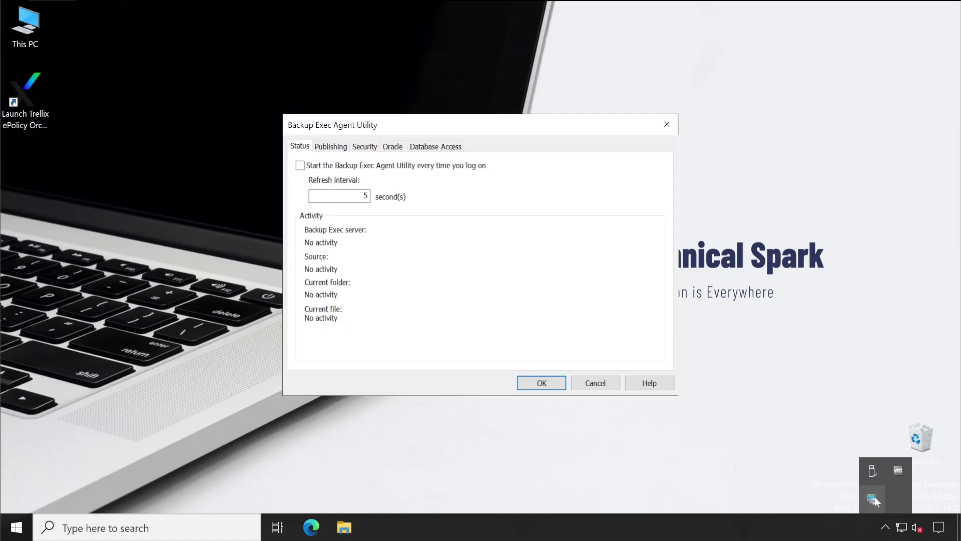
pyautogui.click(17, 528)
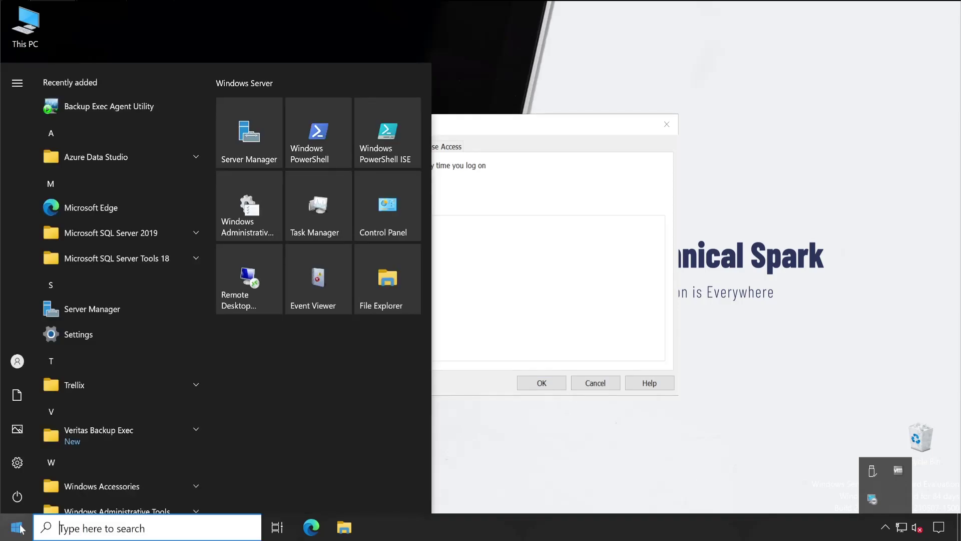
pyautogui.click(78, 115)
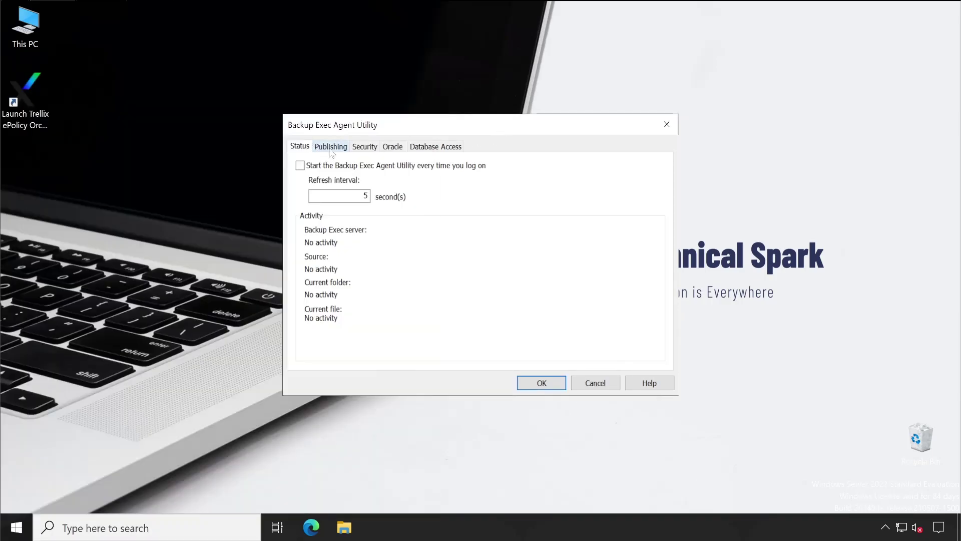
pyautogui.click(332, 148)
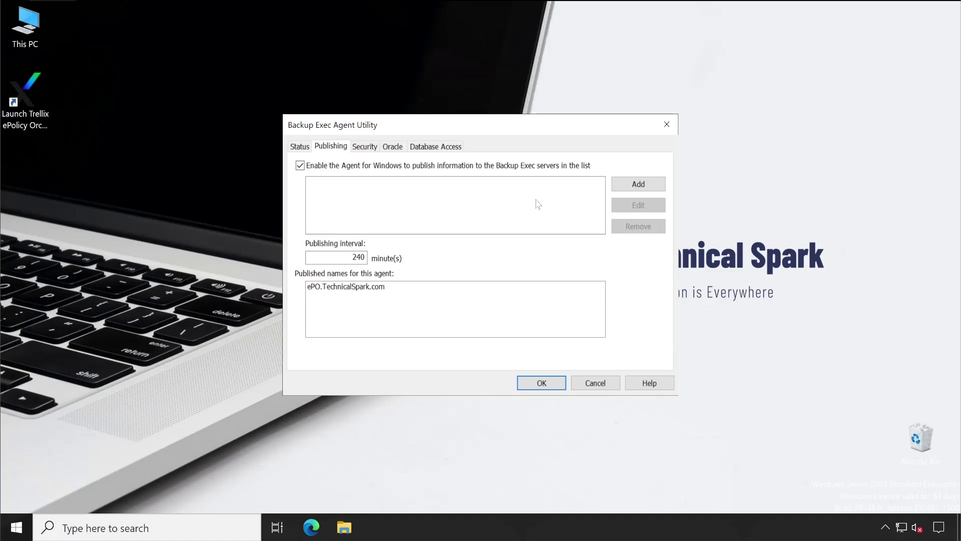
# - Add BackupExec as a publishing target with the Administrator account and password, then select ePO.TechnicalSpark.com
pyautogui.click(638, 184)
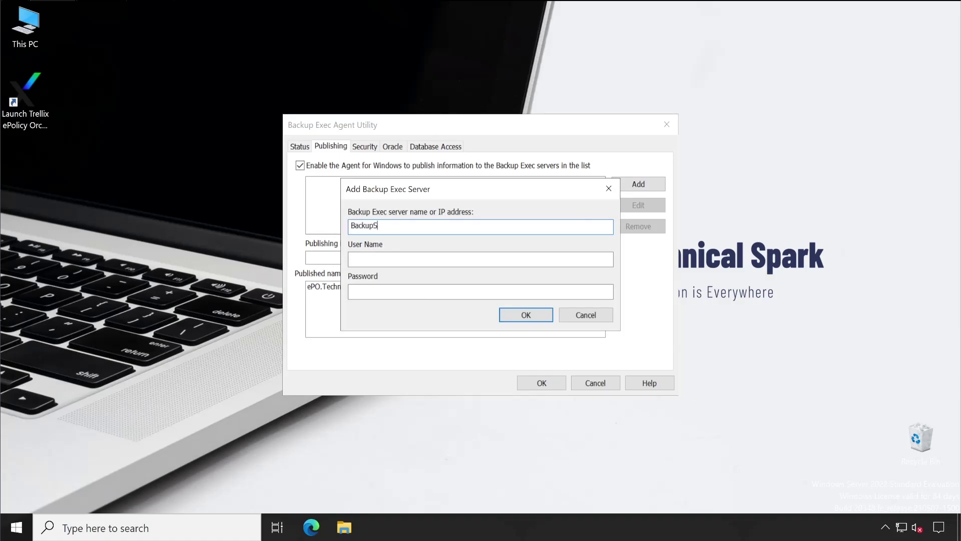
pyautogui.write('BackupExec')
pyautogui.press('Tab')
pyautogui.write('Administrator')
pyautogui.press('Tab')
pyautogui.write('P@')
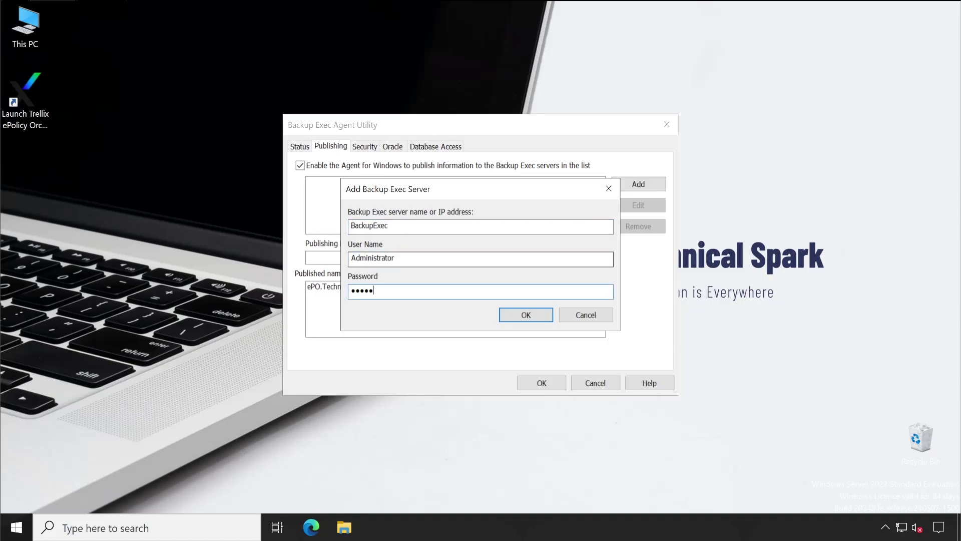
pyautogui.click(507, 315)
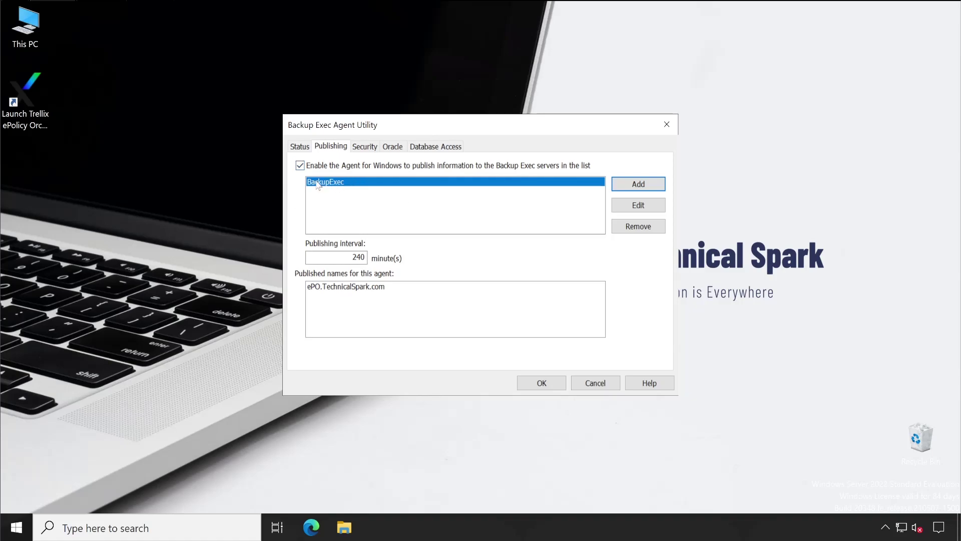
pyautogui.click(309, 290)
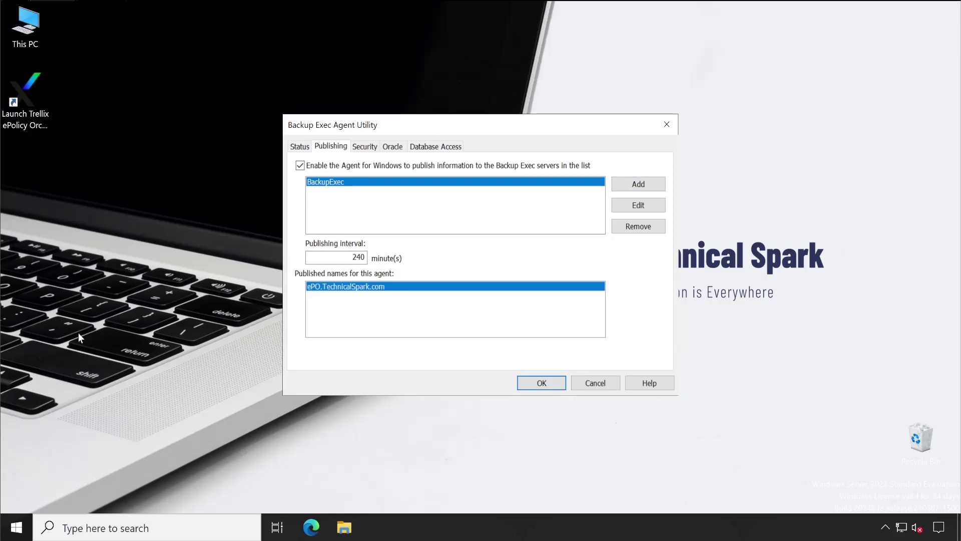
# - Check in Command Prompt that the hostname is ePO, then apply the Agent Utility publishing settings
pyautogui.rightClick(20, 530)
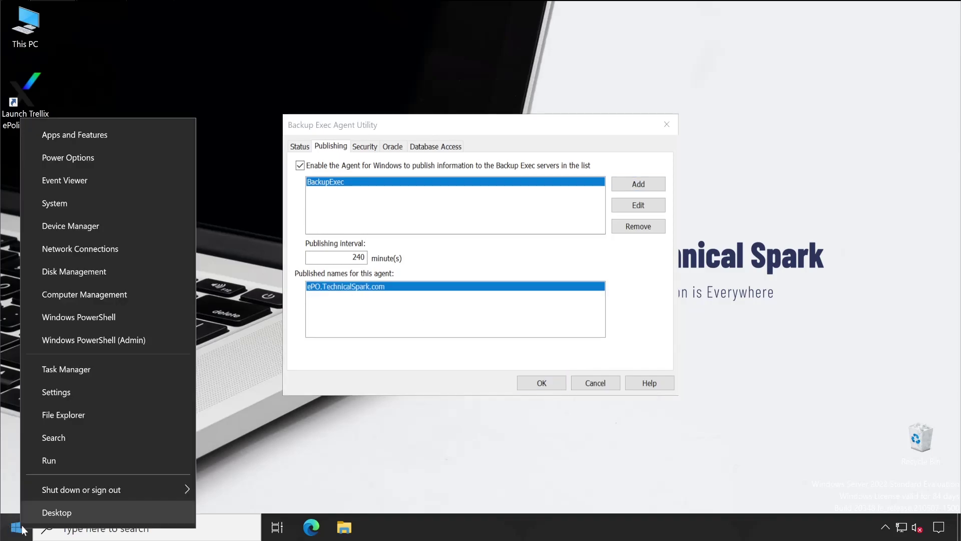
pyautogui.click(62, 459)
pyautogui.write('cm')
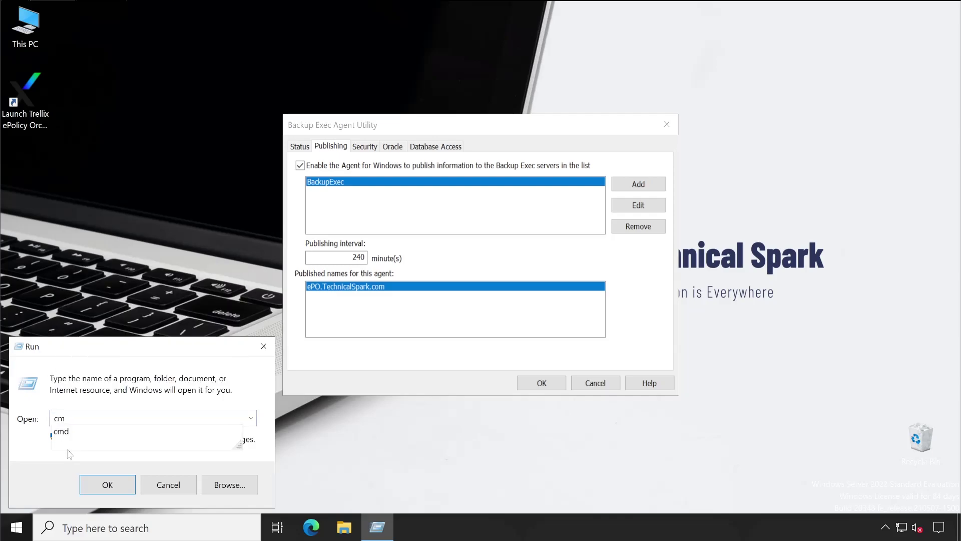
pyautogui.write('d')
pyautogui.press('Return')
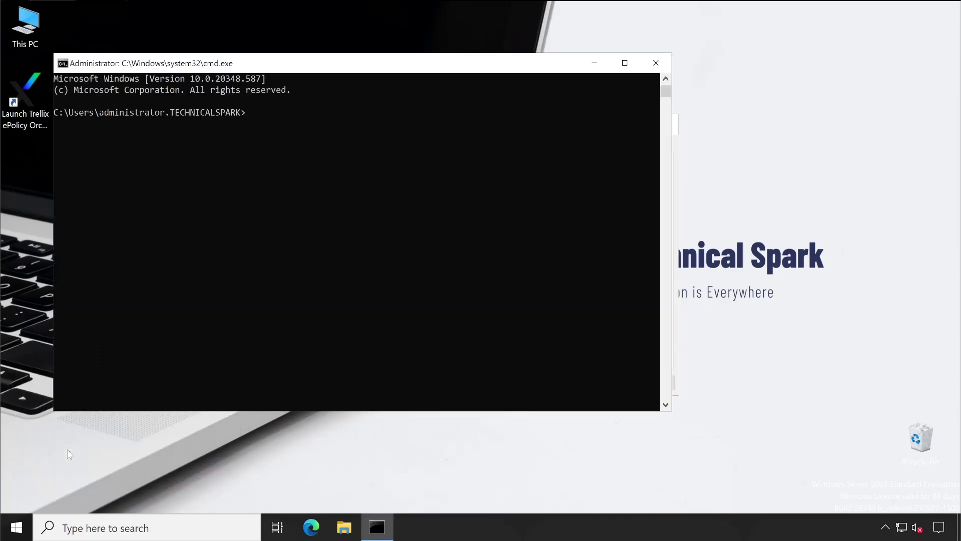
pyautogui.write('hostname')
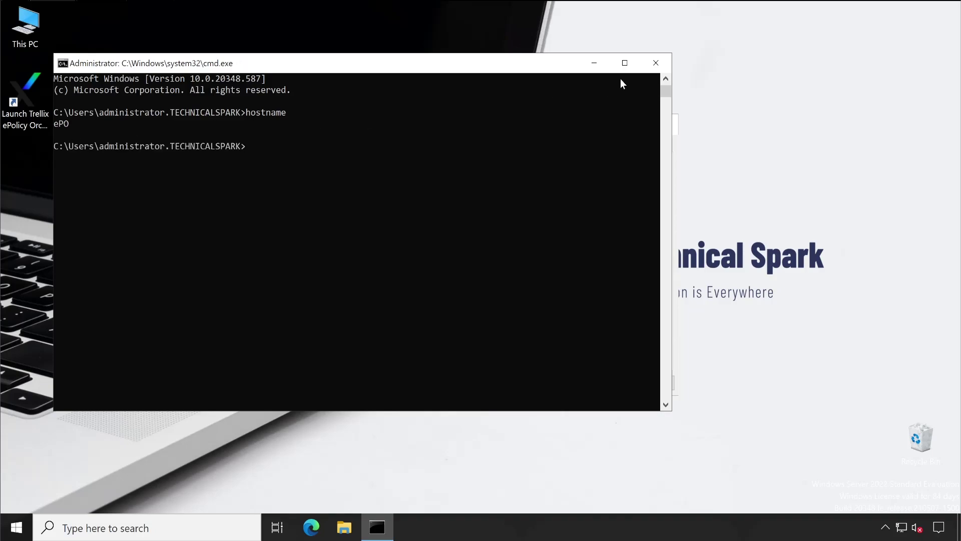
pyautogui.click(653, 69)
pyautogui.click(546, 386)
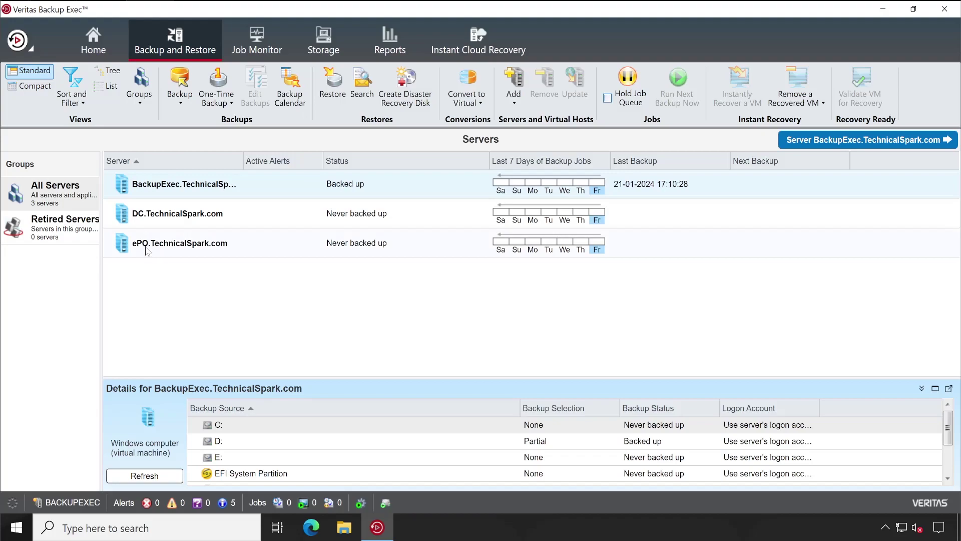
pyautogui.click(146, 249)
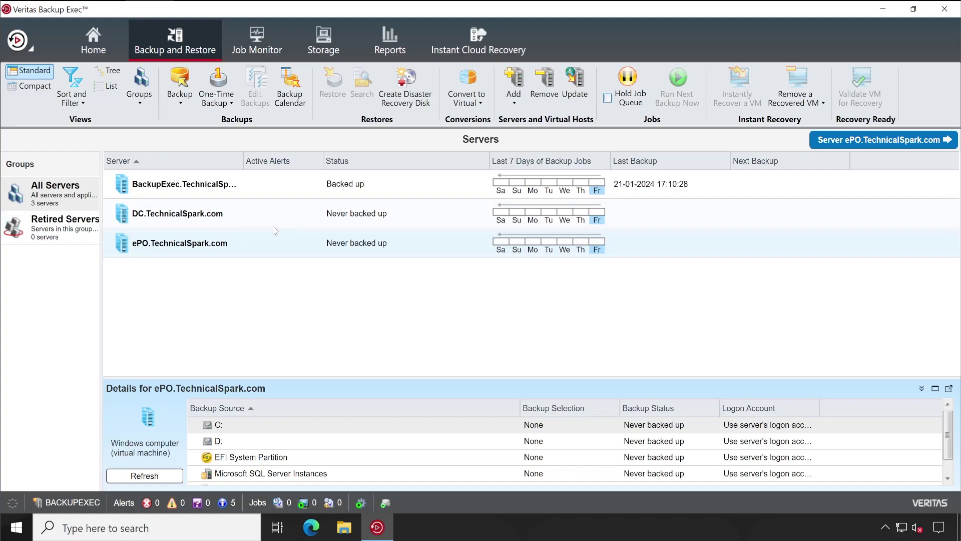
pyautogui.press('Up')
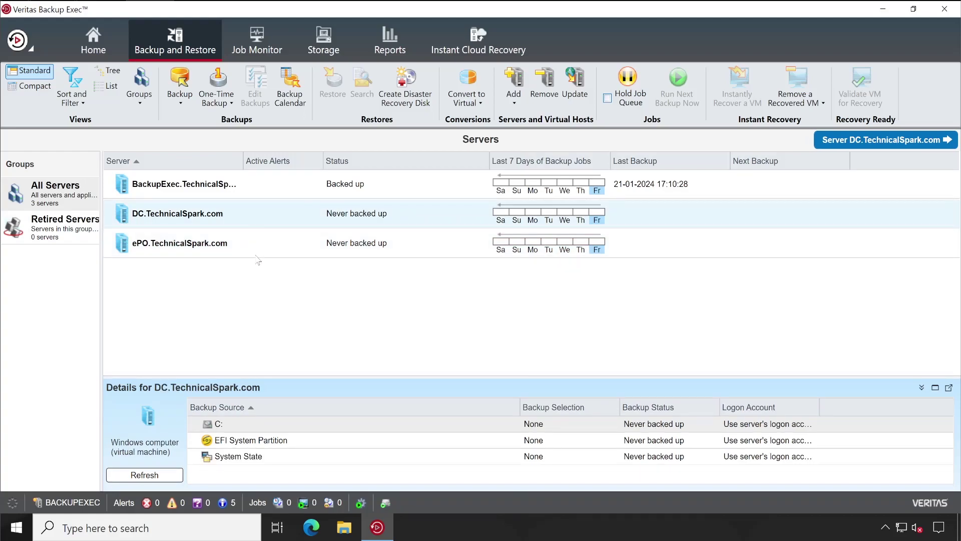
# - Run Establish Trust on the ePO.TechnicalSpark.com server row and dismiss the confirmation
pyautogui.click(170, 252)
pyautogui.rightClick(170, 251)
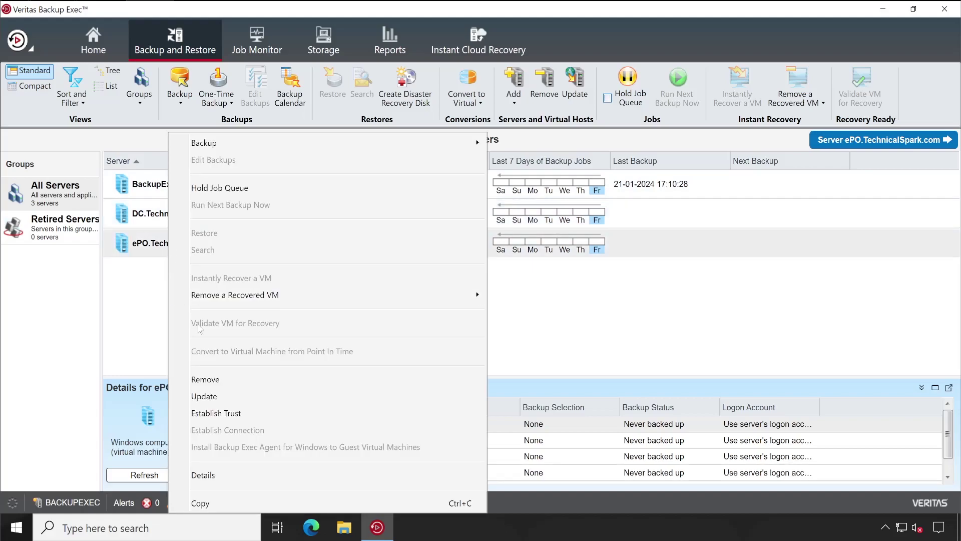
pyautogui.click(220, 414)
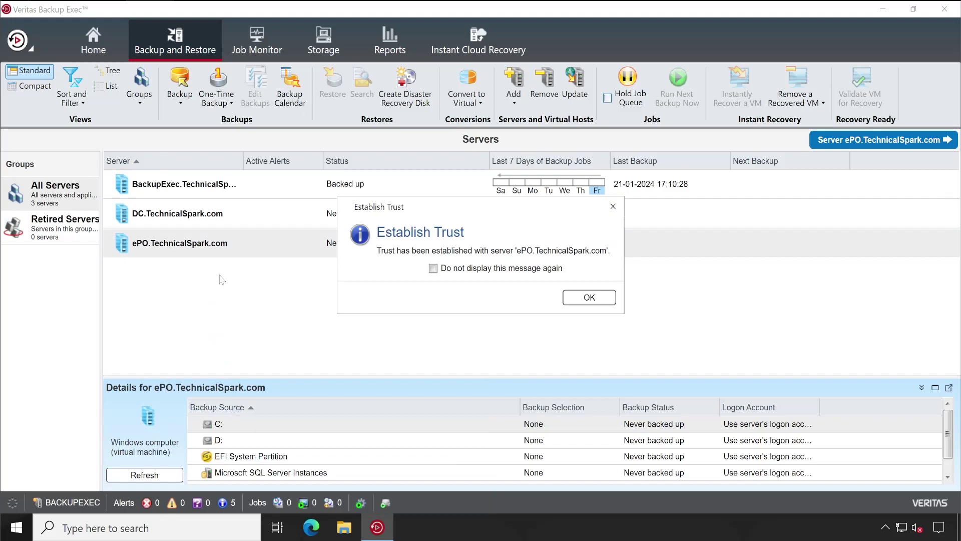
pyautogui.click(589, 297)
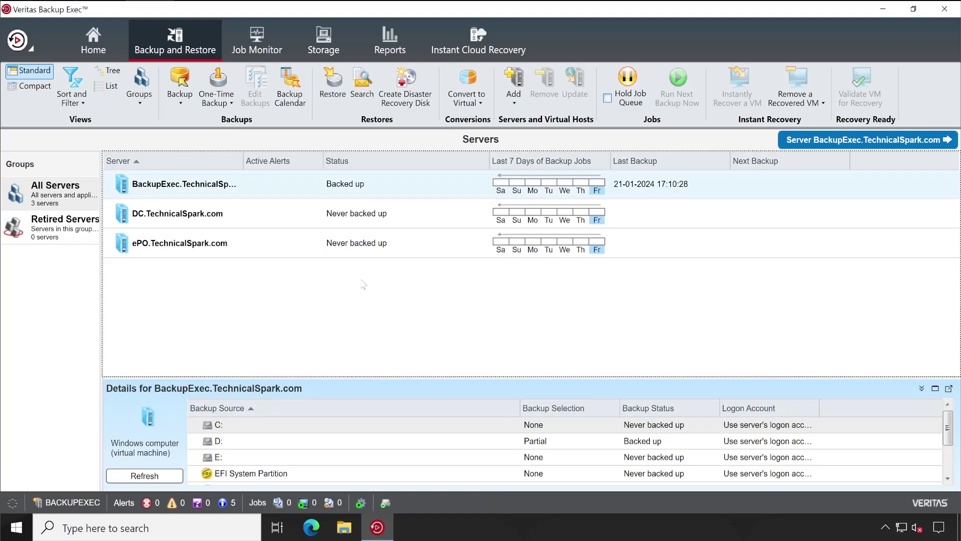